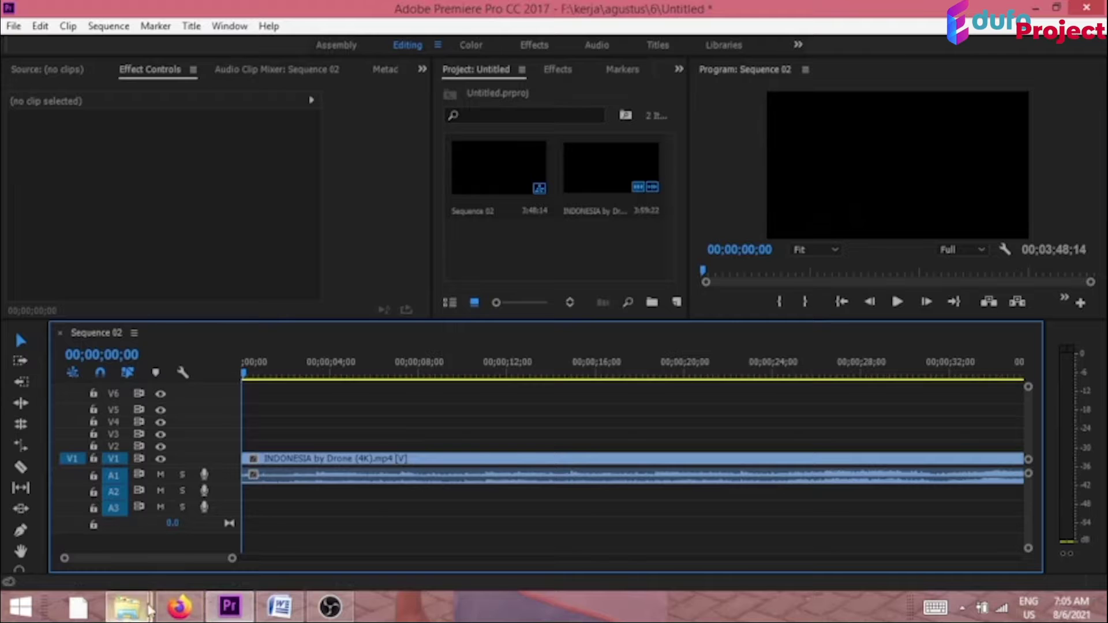
- Import news-410104_640, PicsArt_08-06-05.57.22 and the Sequence 02 video from folder 6 into the Premiere Pro project
mouse_move(127, 607)
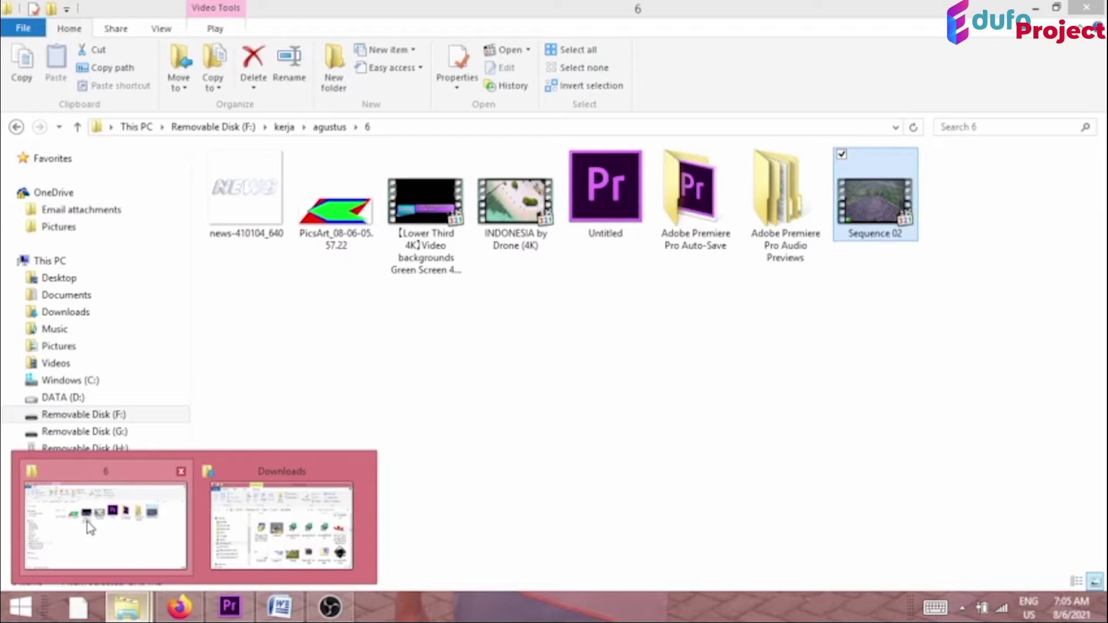
click(89, 528)
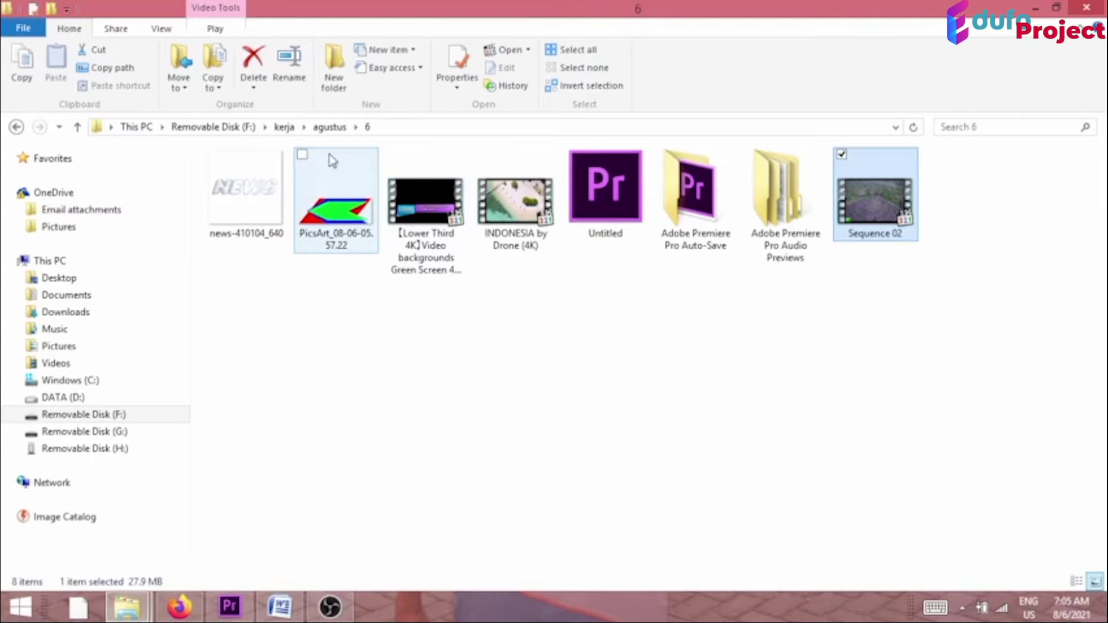
click(303, 154)
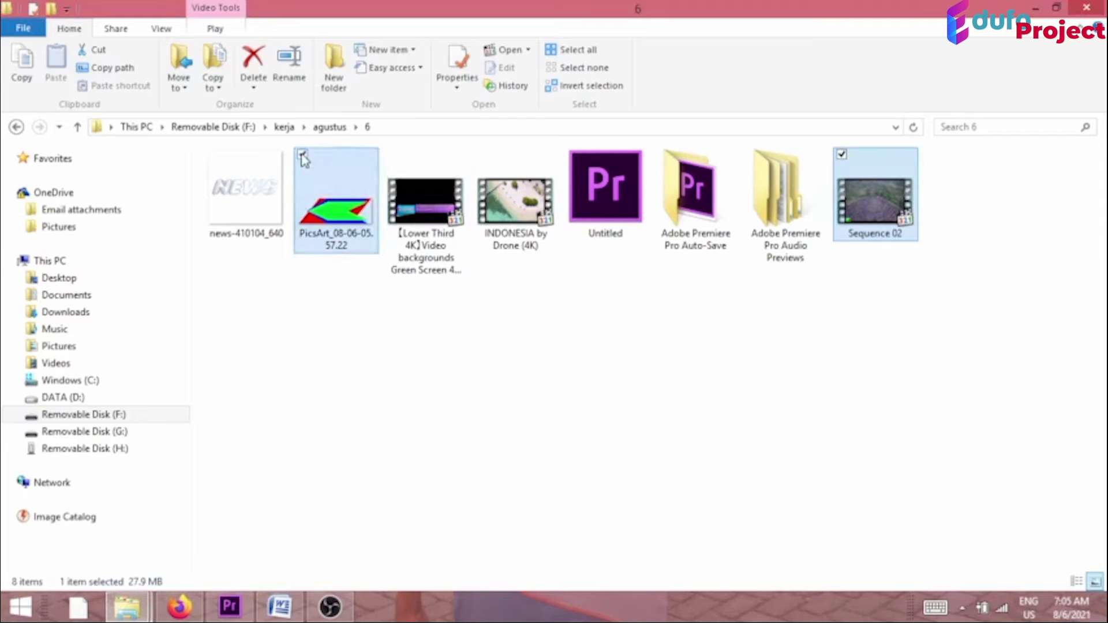
click(211, 154)
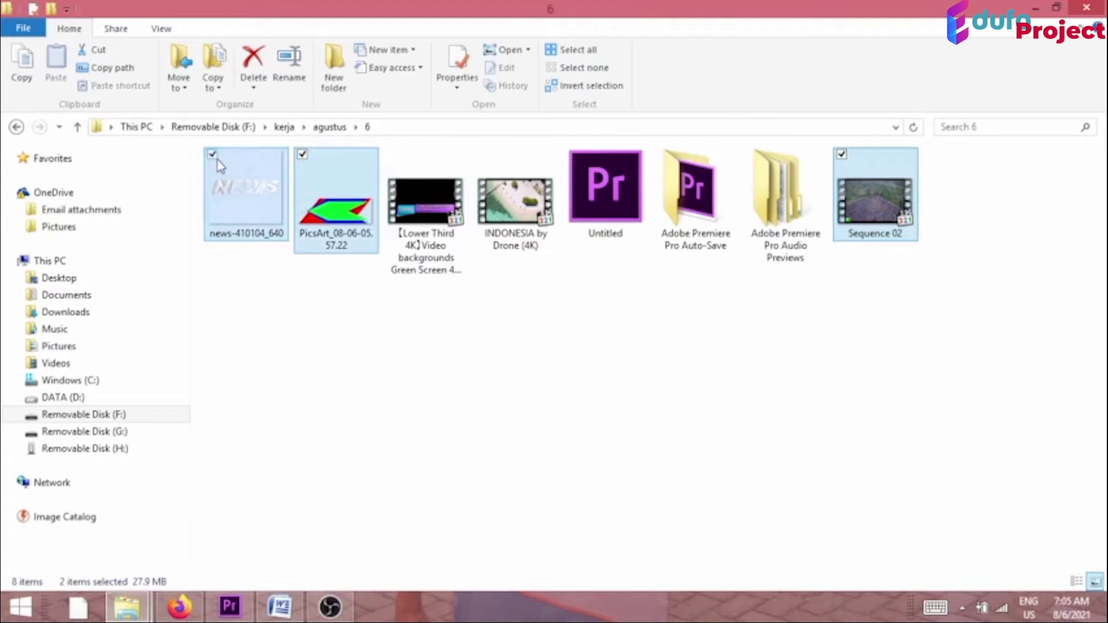
drag(337, 197, 539, 253)
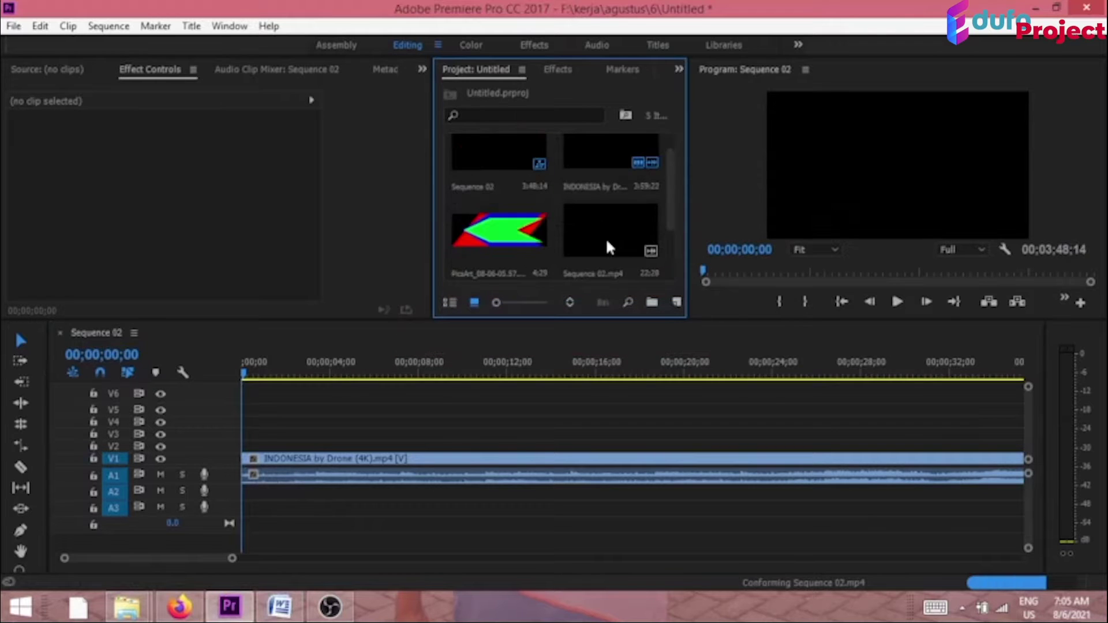
- Place the PicsArt arrow image on V3 at about 3 seconds and play back its first moments
scroll(607, 242, down, 2)
scroll(607, 243, up, 3)
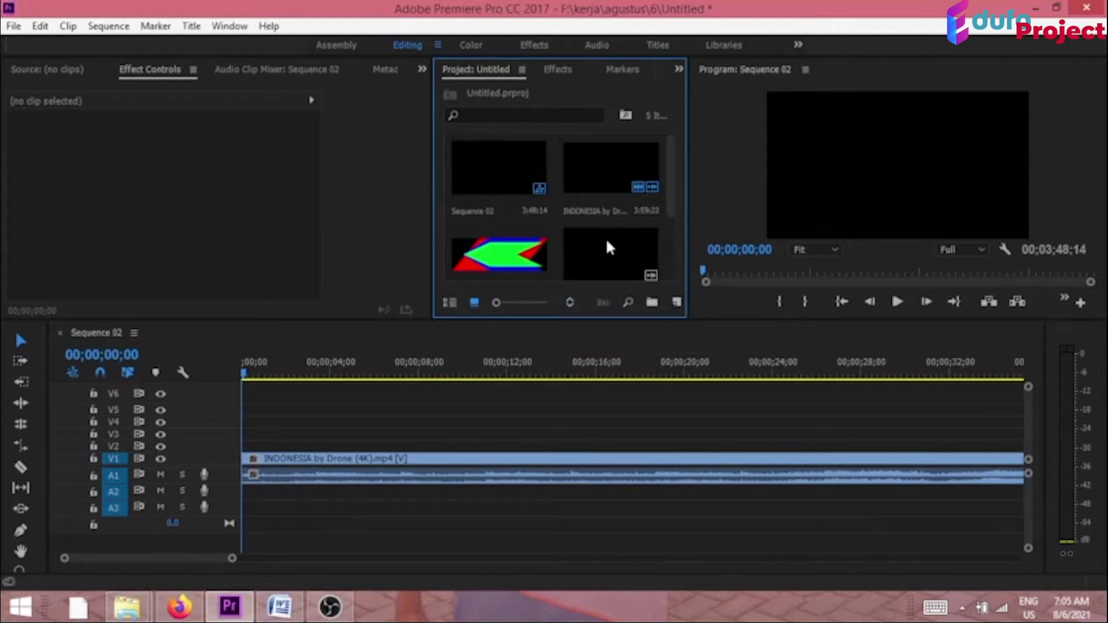
scroll(607, 247, down, 2)
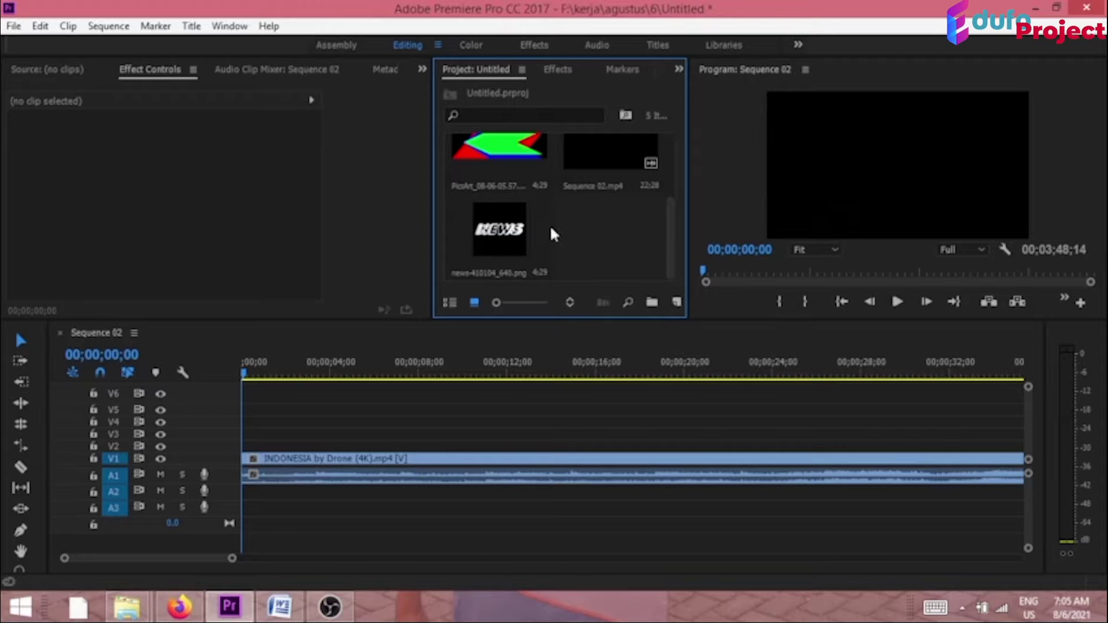
scroll(590, 243, up, 2)
drag(498, 222, 312, 434)
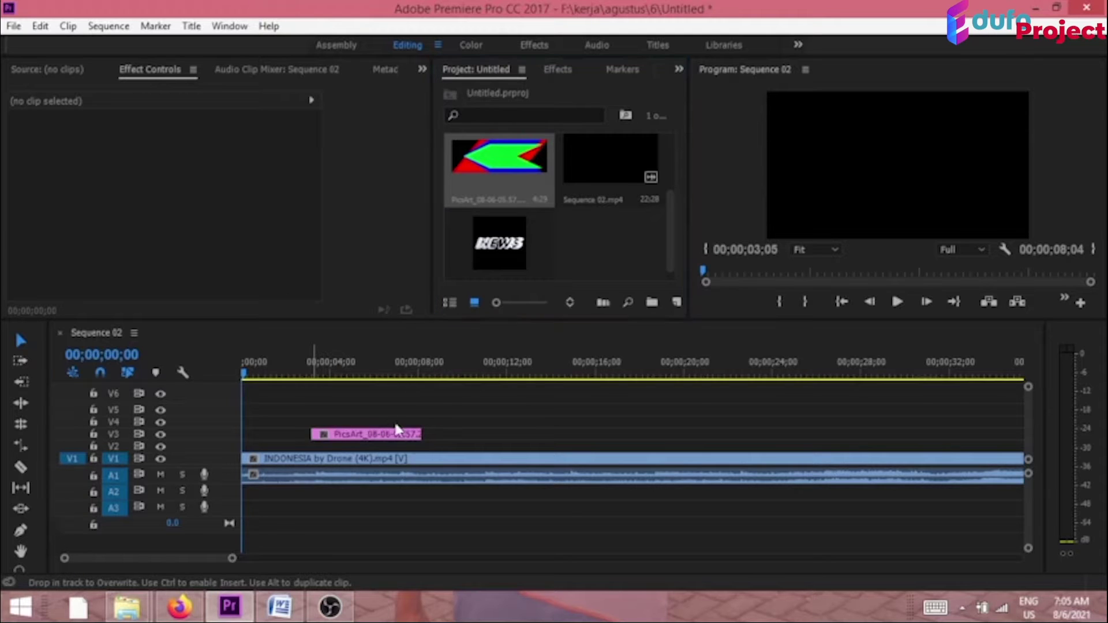
click(307, 374)
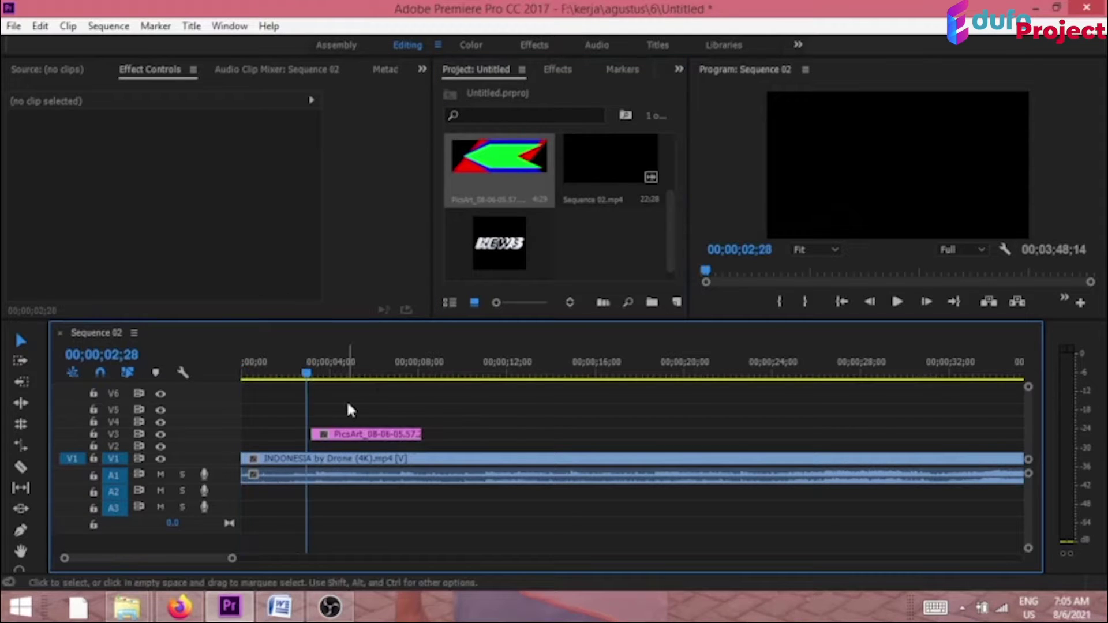
key(space)
key(space)
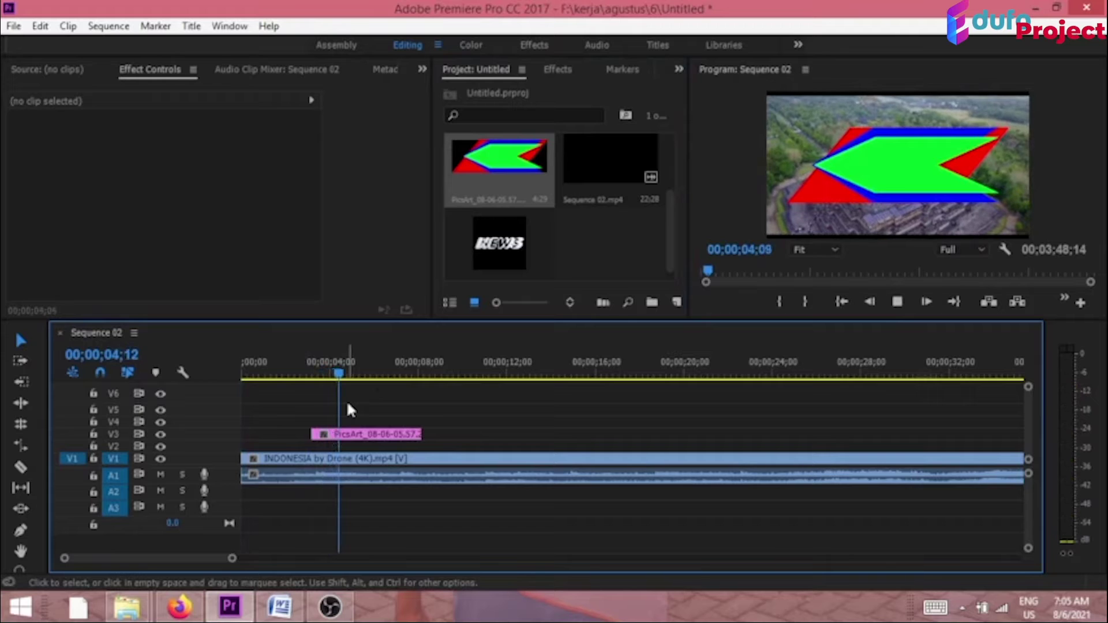
- Set the arrow image's scale to 19 and position to 201, 1008, and extend its clip to about the 25-second mark
click(374, 434)
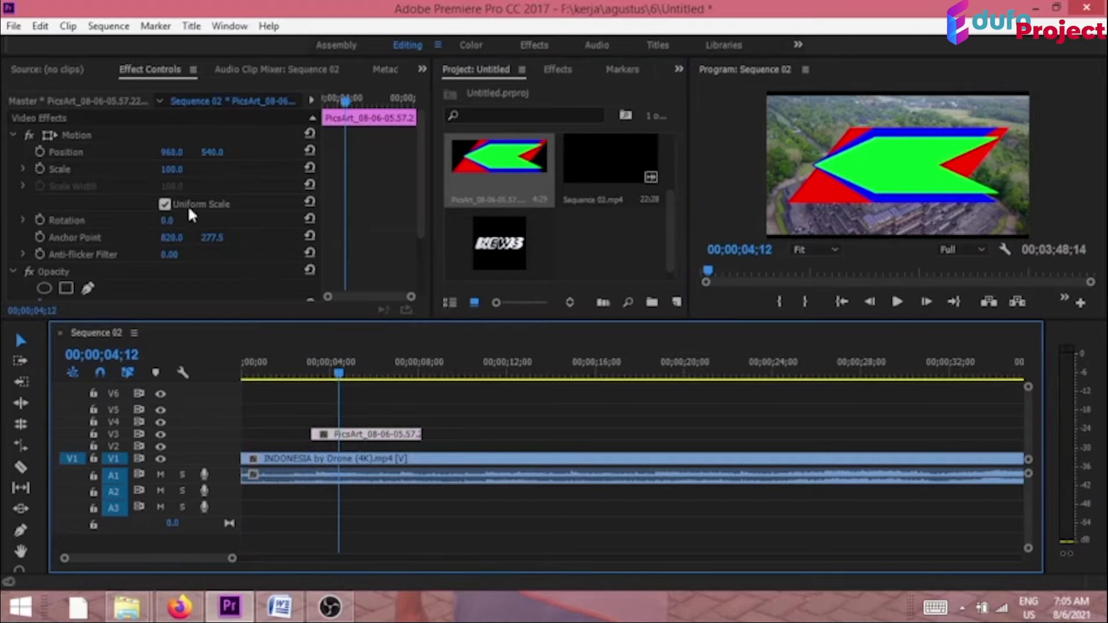
click(171, 171)
drag(171, 169, 124, 169)
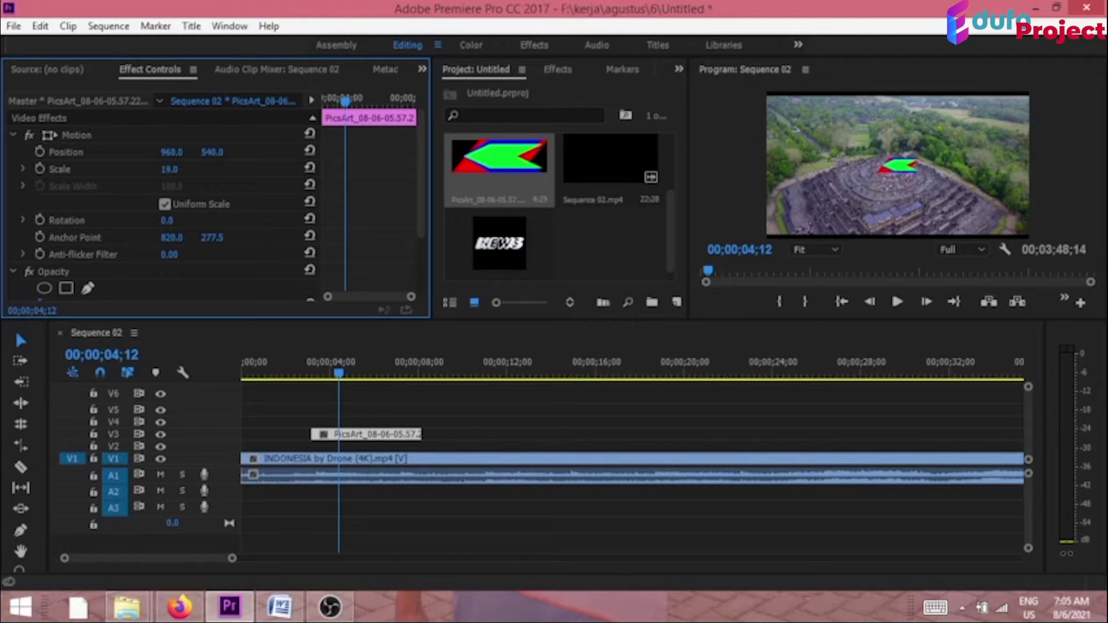
drag(172, 151, 72, 152)
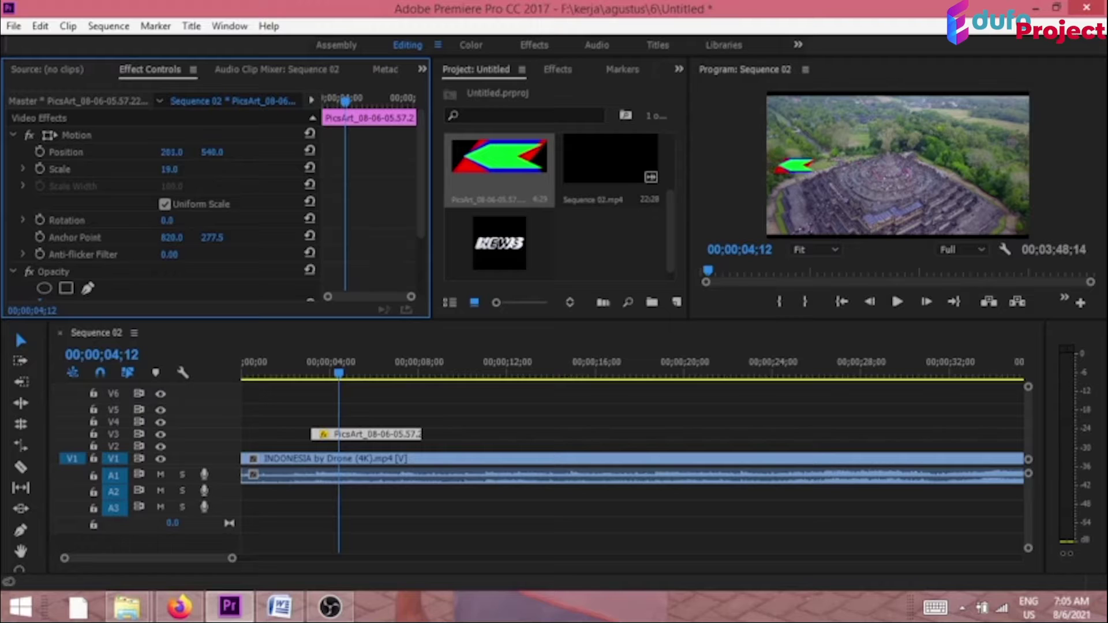
drag(214, 152, 483, 152)
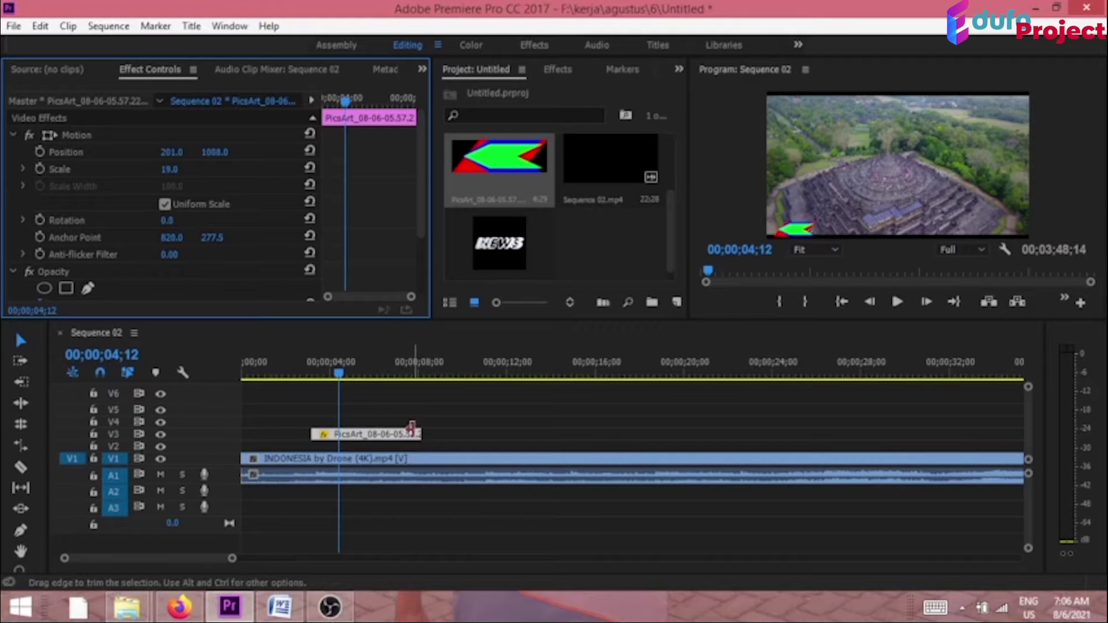
drag(411, 428, 792, 433)
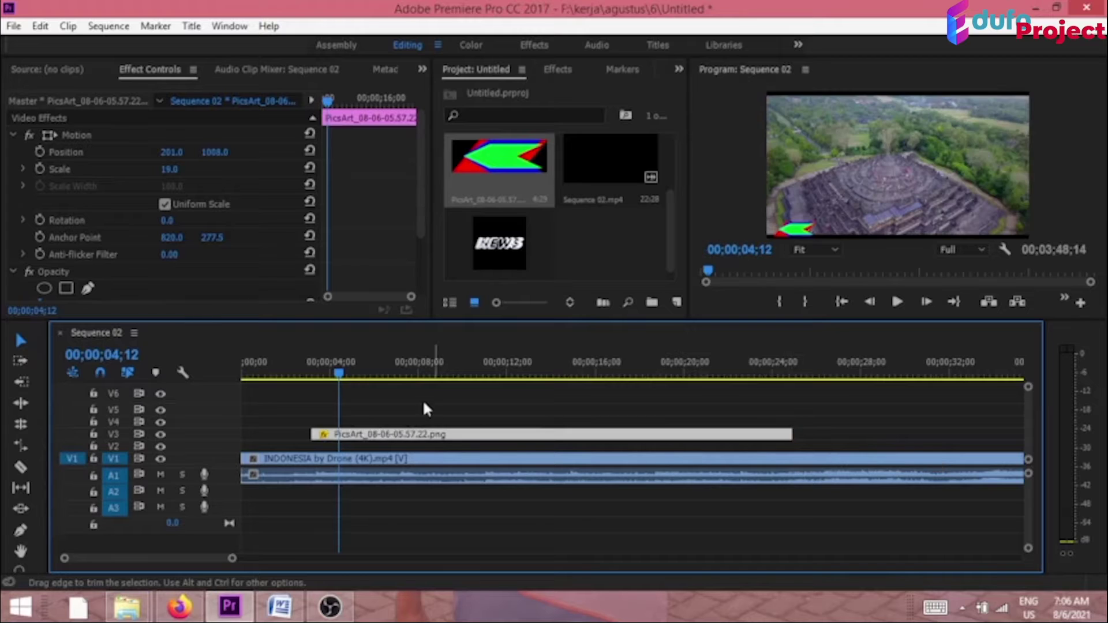
- Place the NEWS image on V4 at 00;00;04;12 with scale 35 and position 214, 1012
click(481, 271)
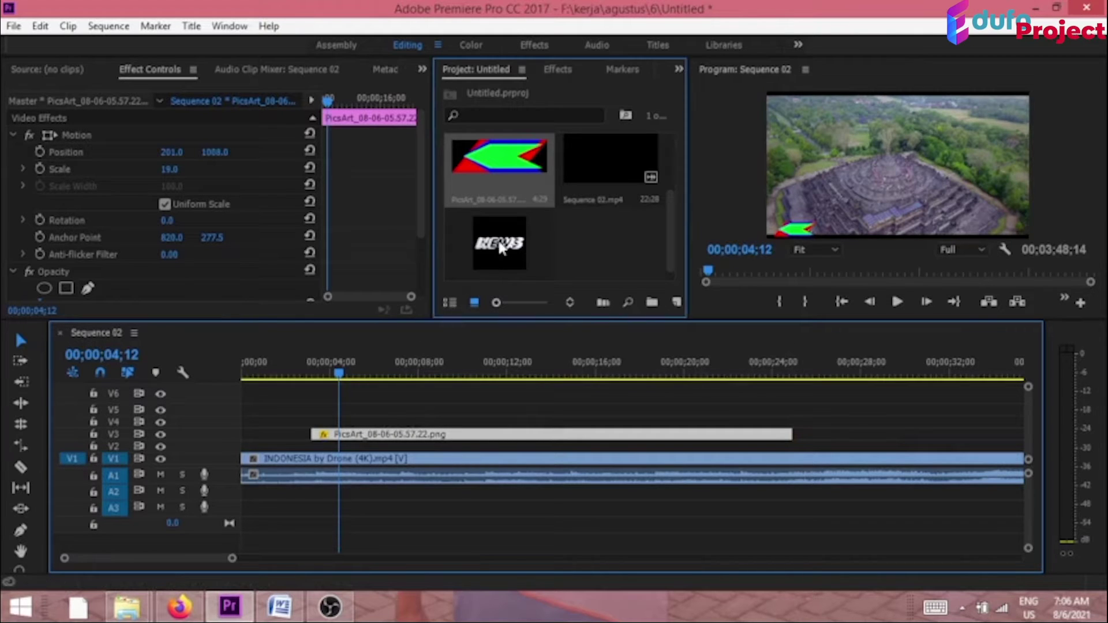
drag(500, 254, 335, 427)
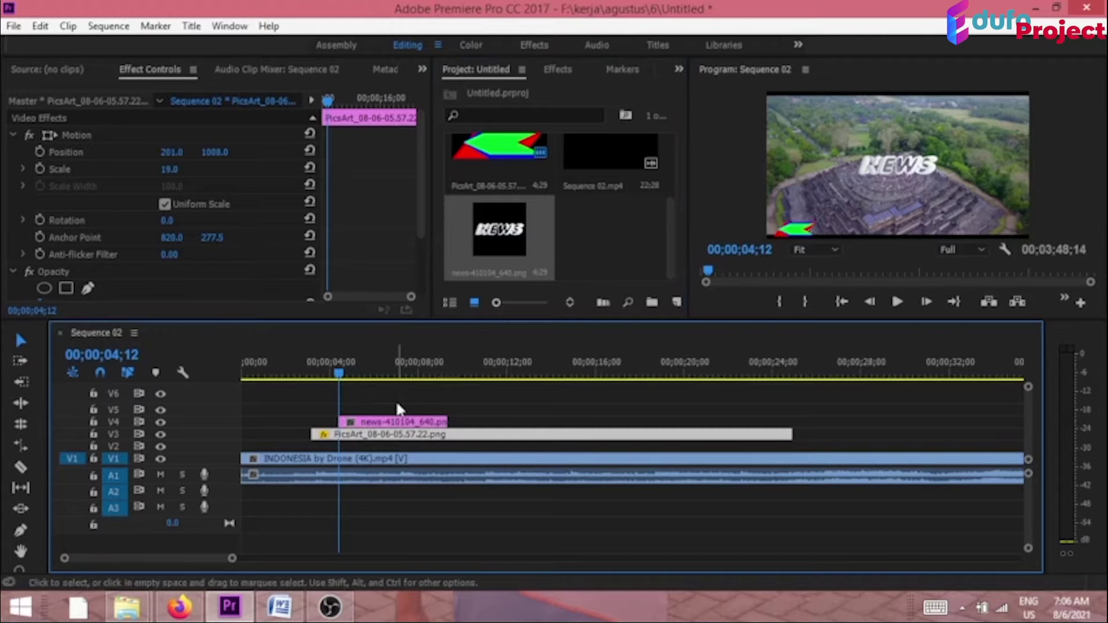
click(414, 426)
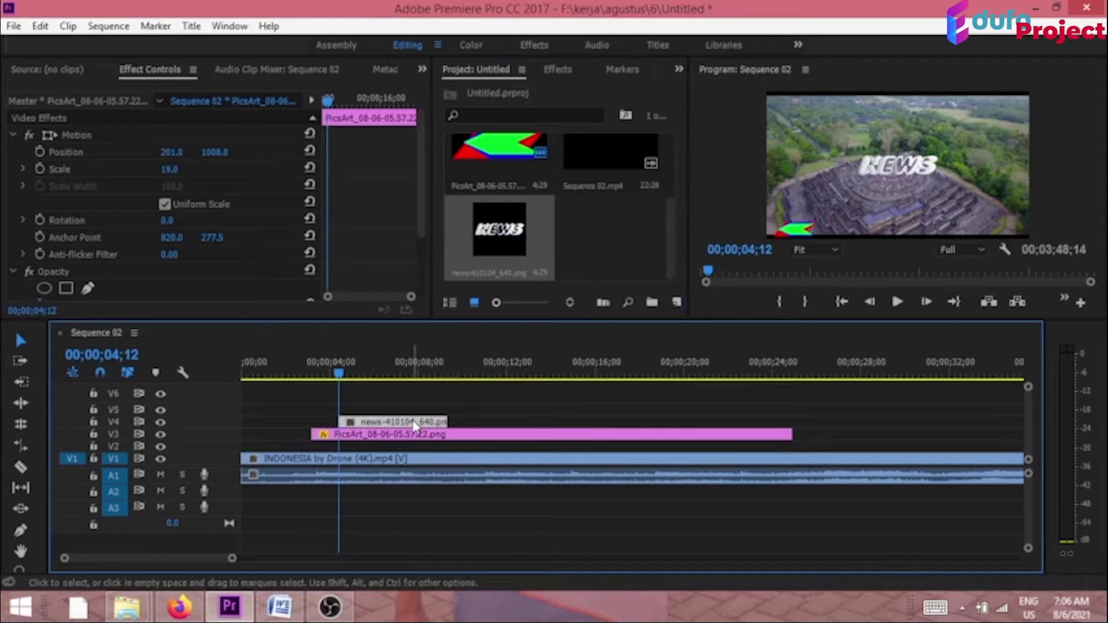
click(374, 363)
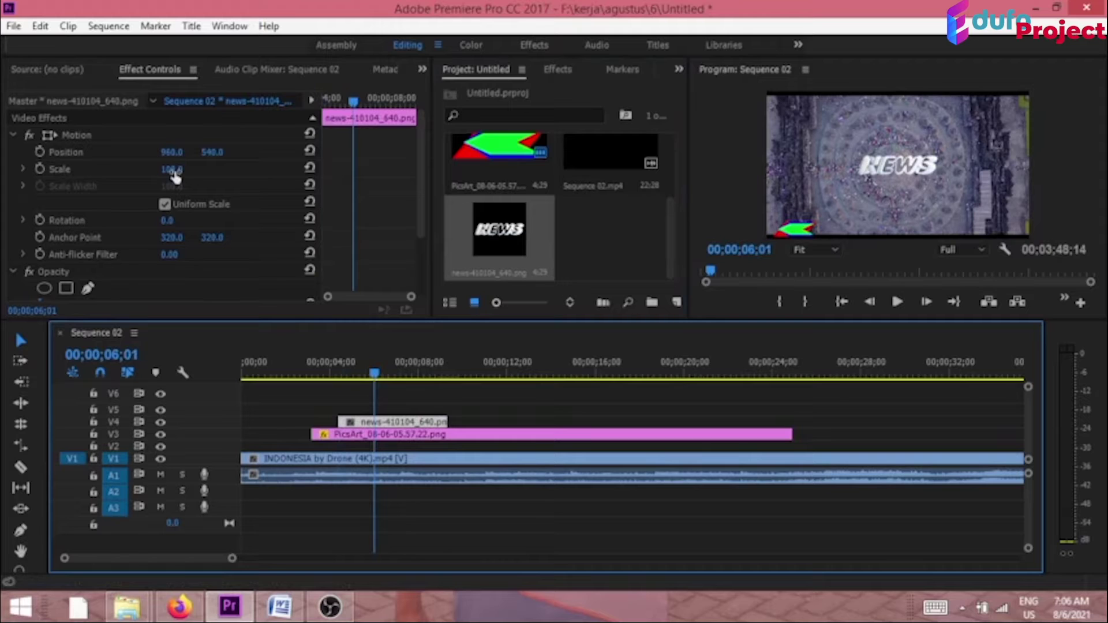
drag(175, 176, 25, 152)
drag(171, 152, 116, 152)
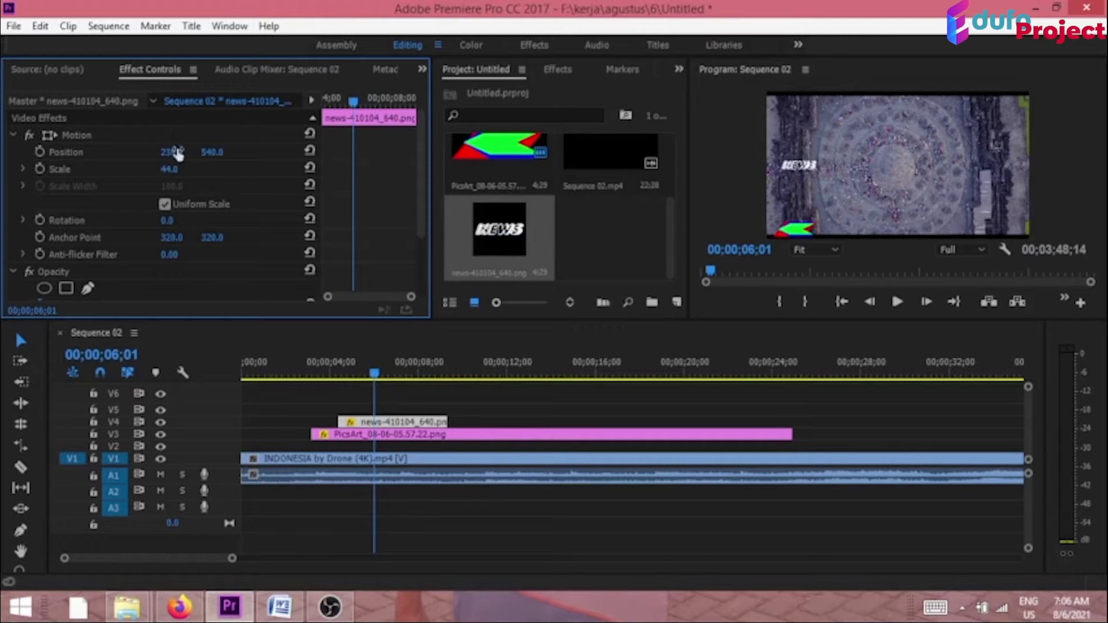
drag(212, 152, 290, 152)
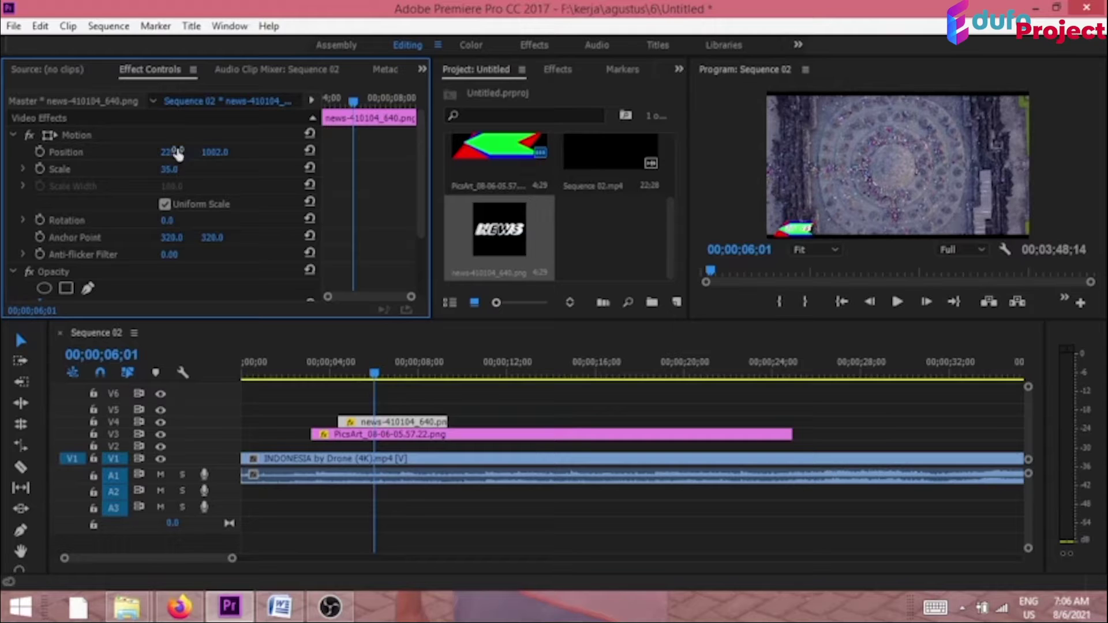
mouse_move(226, 153)
mouse_down()
mouse_move(257, 154)
mouse_move(236, 153)
mouse_up()
- Play back the sequence from just before the arrow clip to review how both graphics appear
click(386, 433)
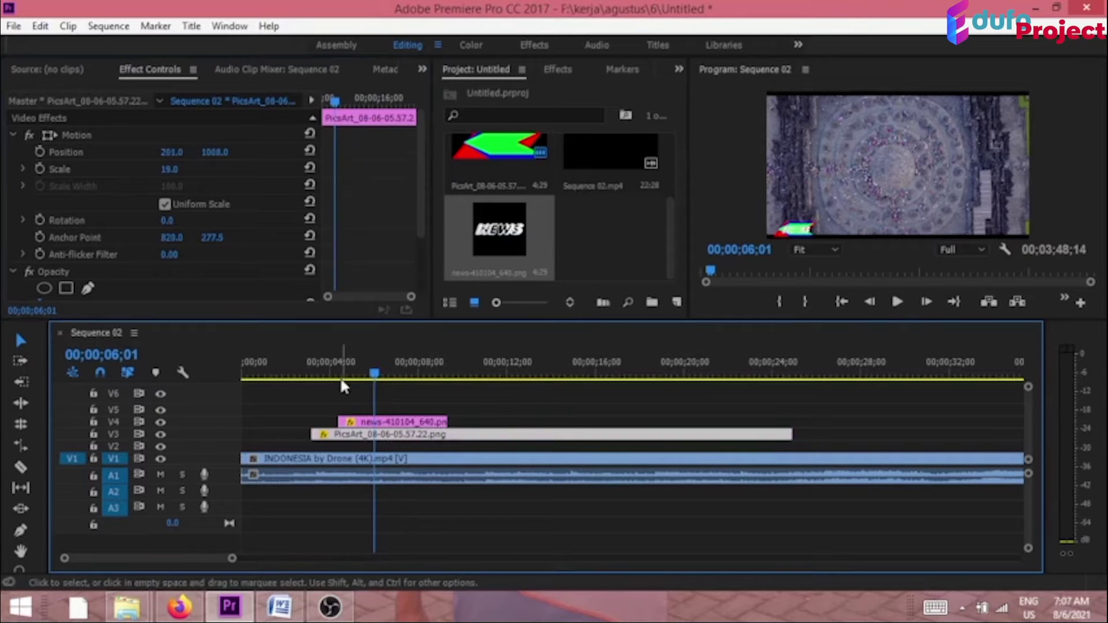
click(302, 372)
key(space)
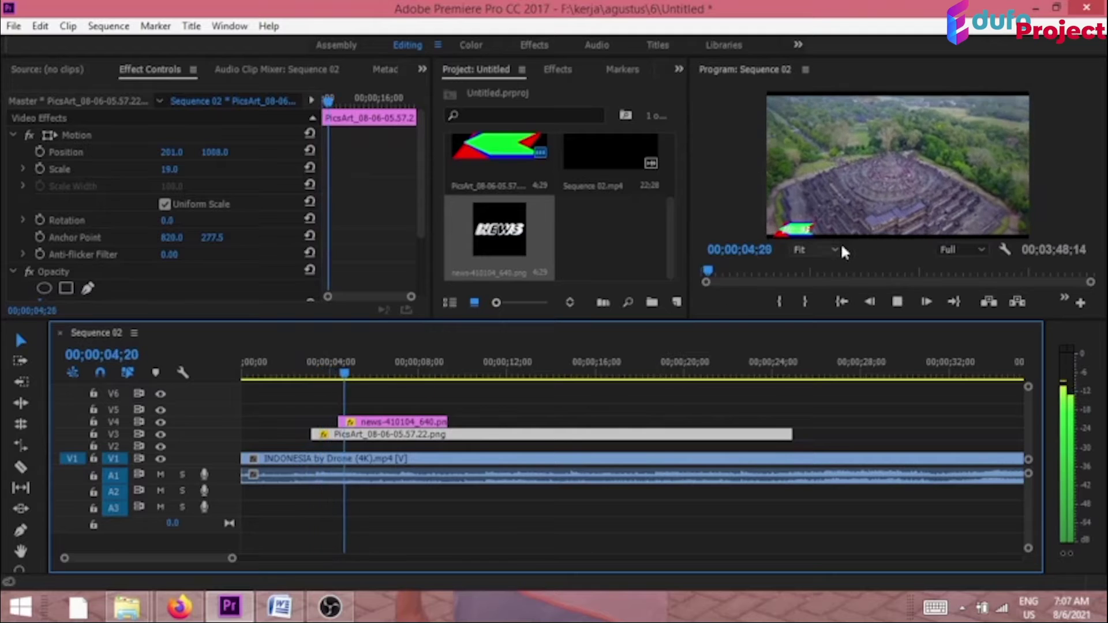
key(space)
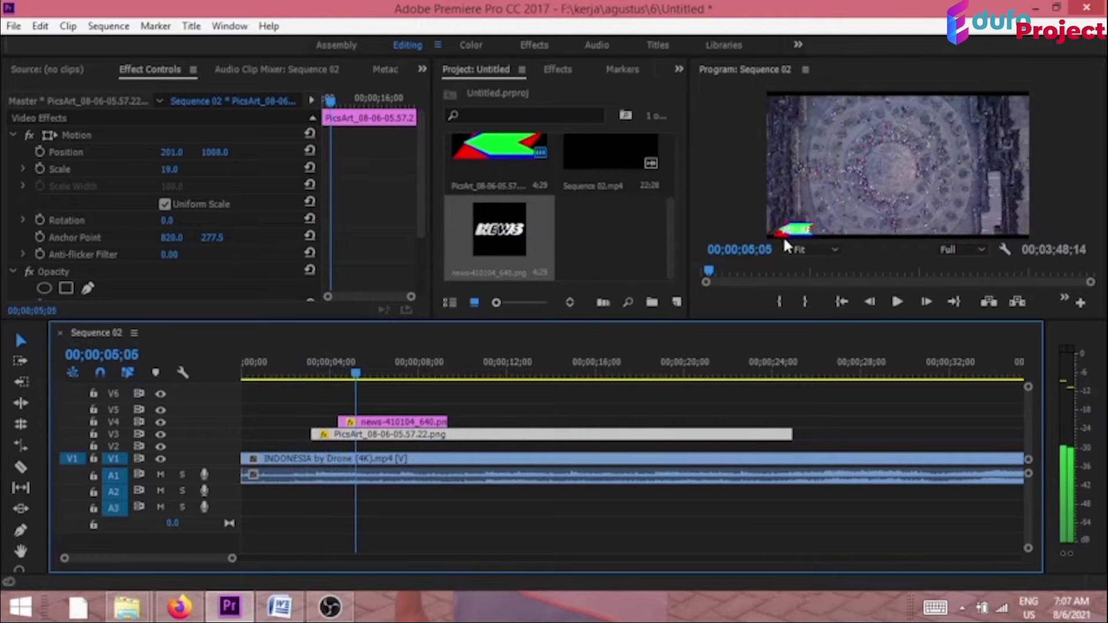
click(308, 372)
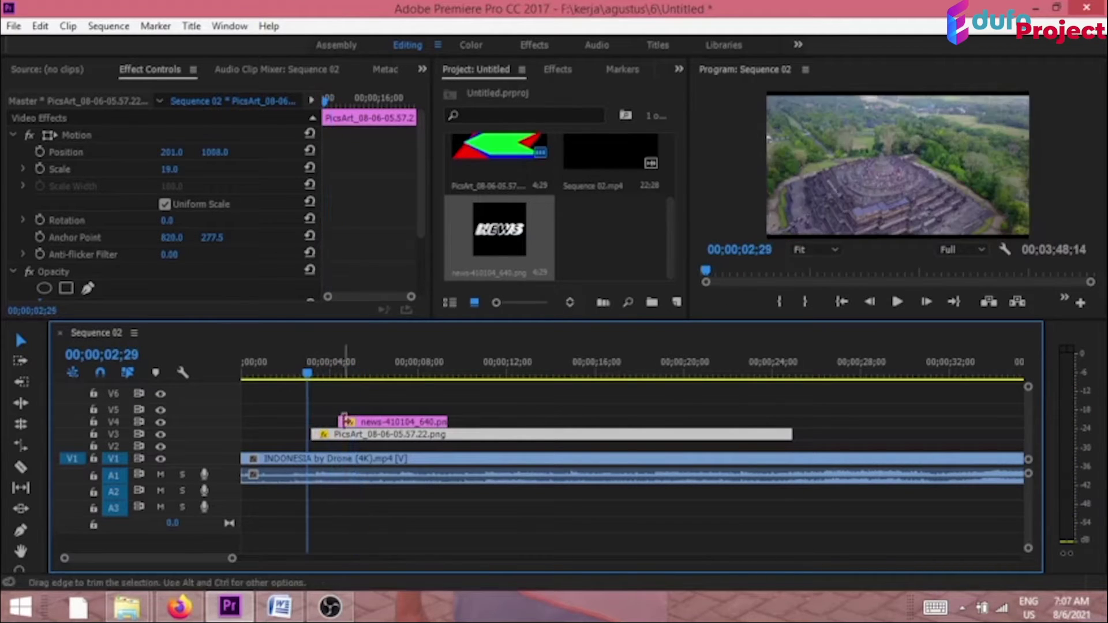
click(351, 374)
key(Left)
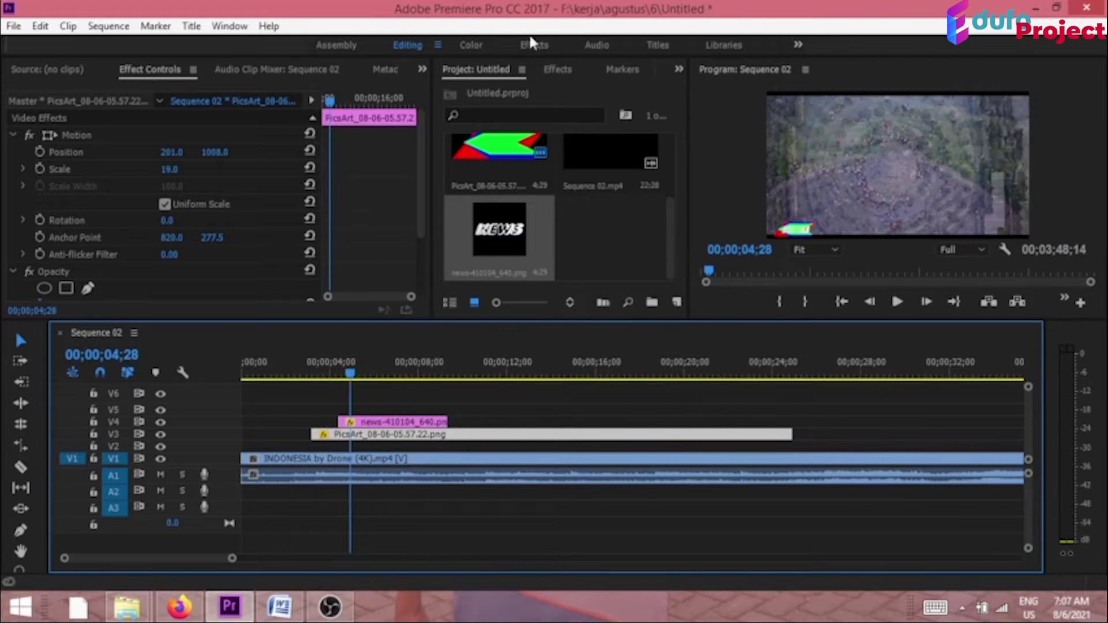
- Apply the Push slide transition to the start of the arrow clip on V3 and preview it
click(557, 69)
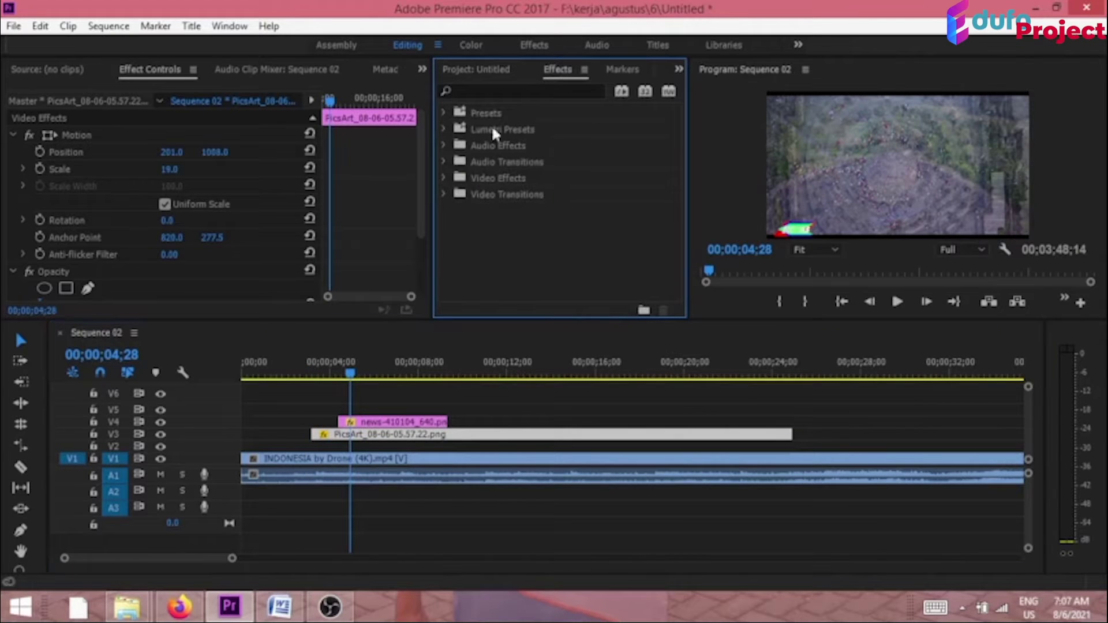
click(440, 194)
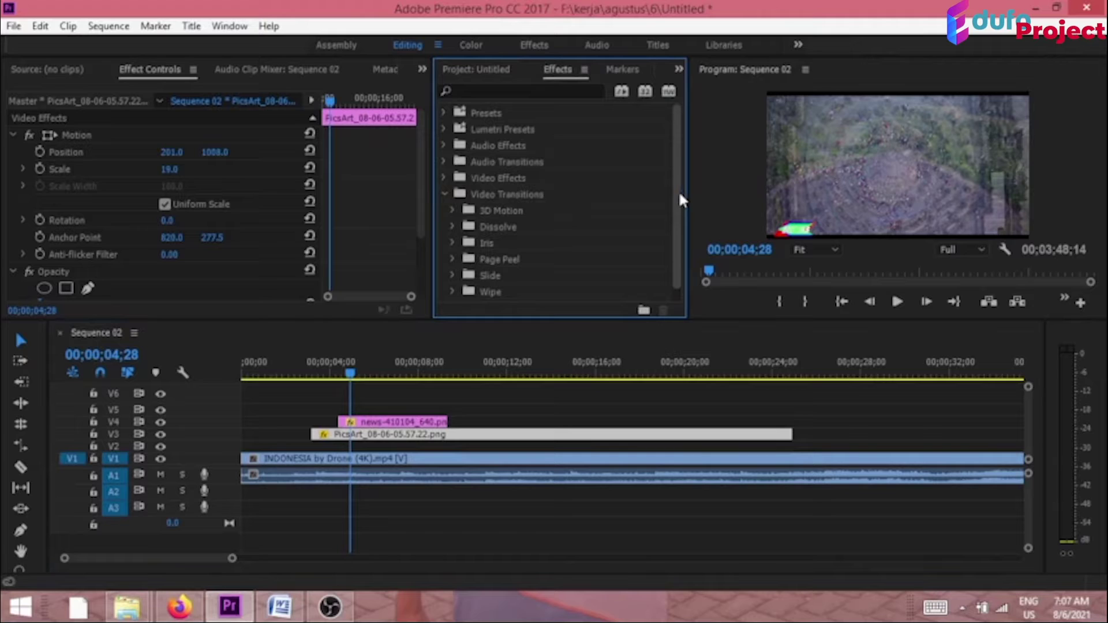
drag(679, 194, 680, 236)
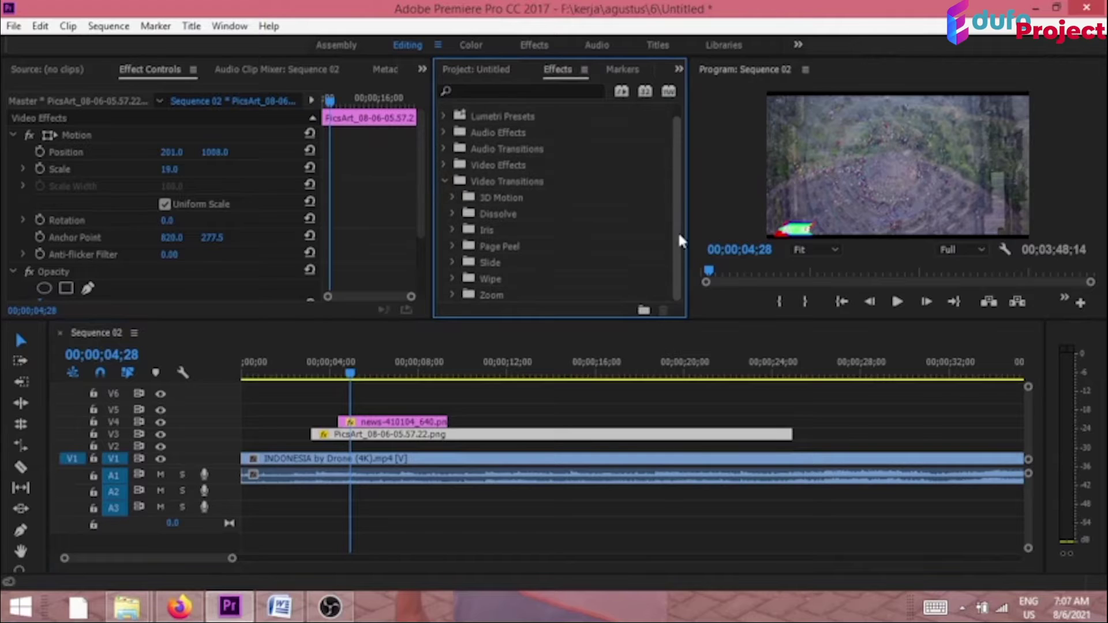
click(452, 263)
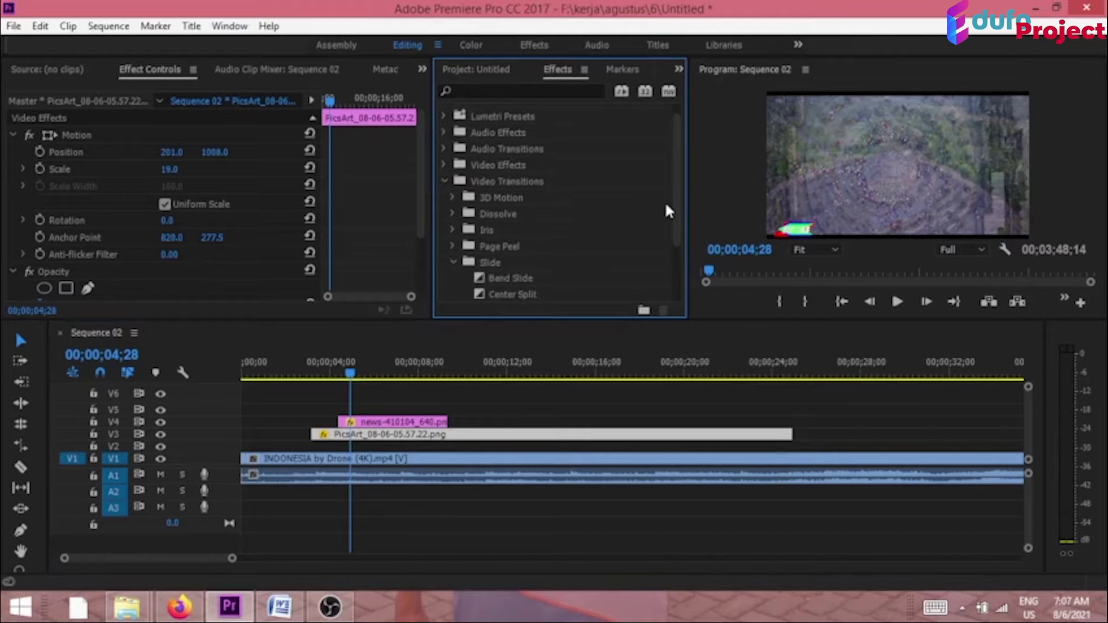
drag(677, 196, 677, 247)
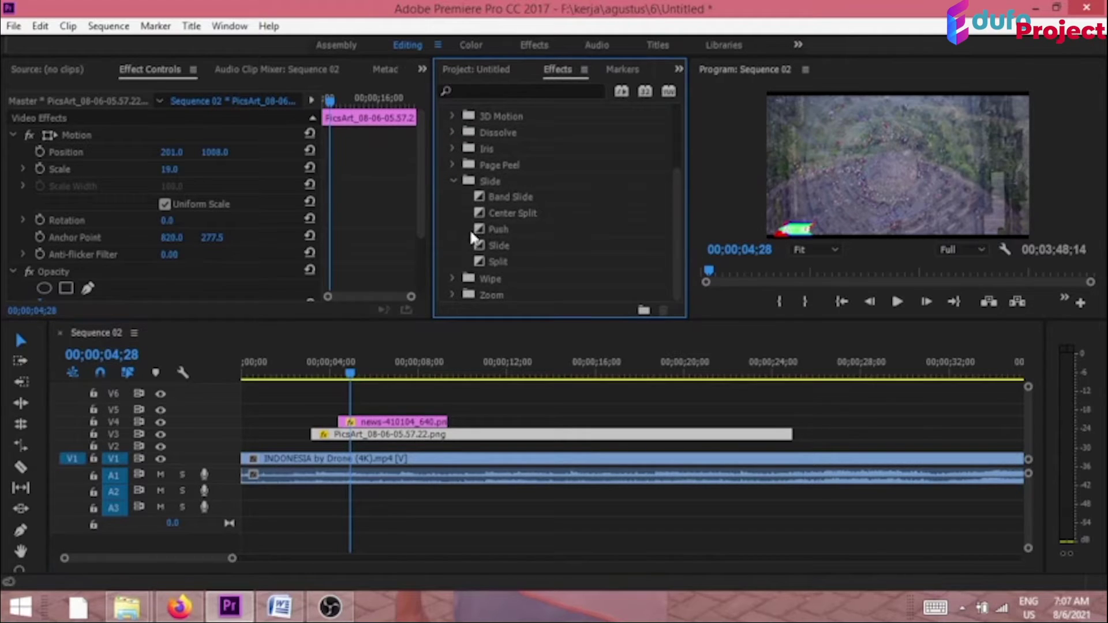
drag(480, 231, 324, 440)
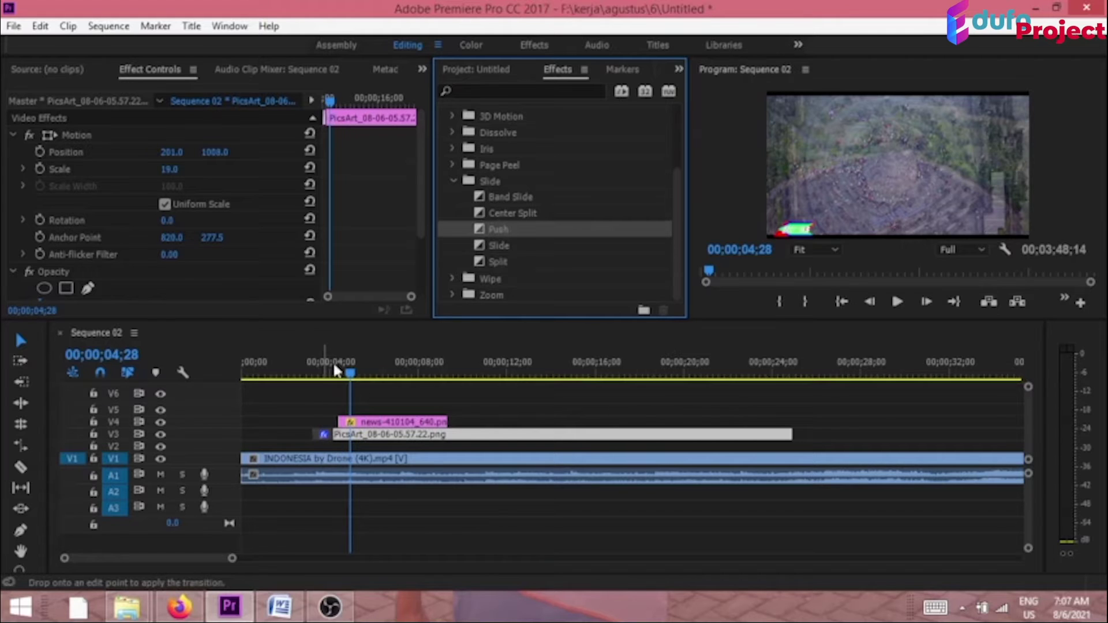
click(302, 355)
key(space)
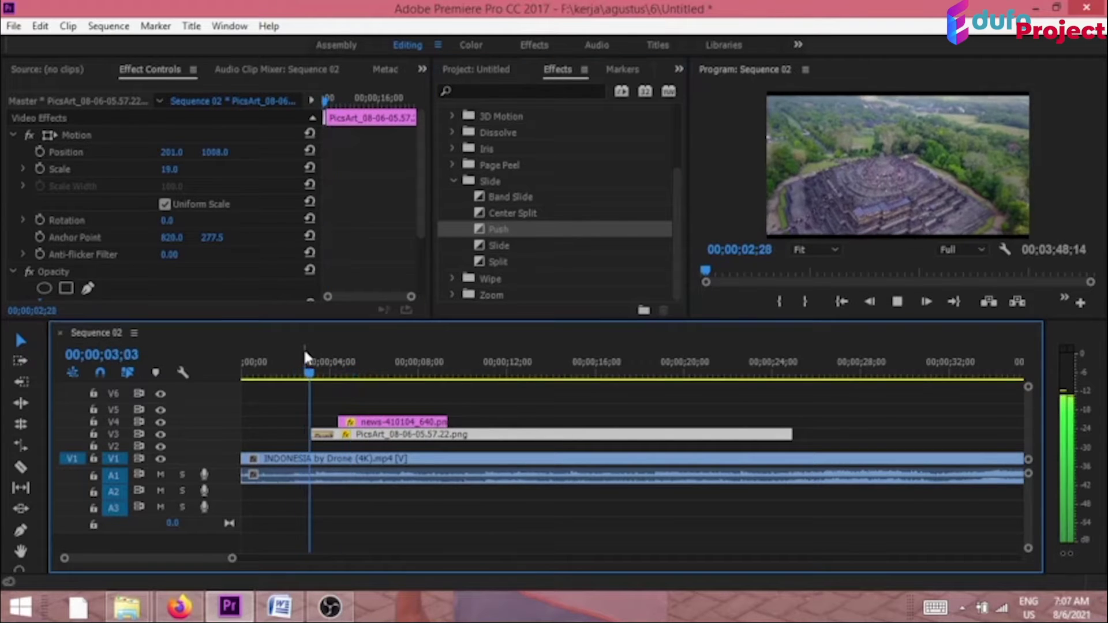
key(space)
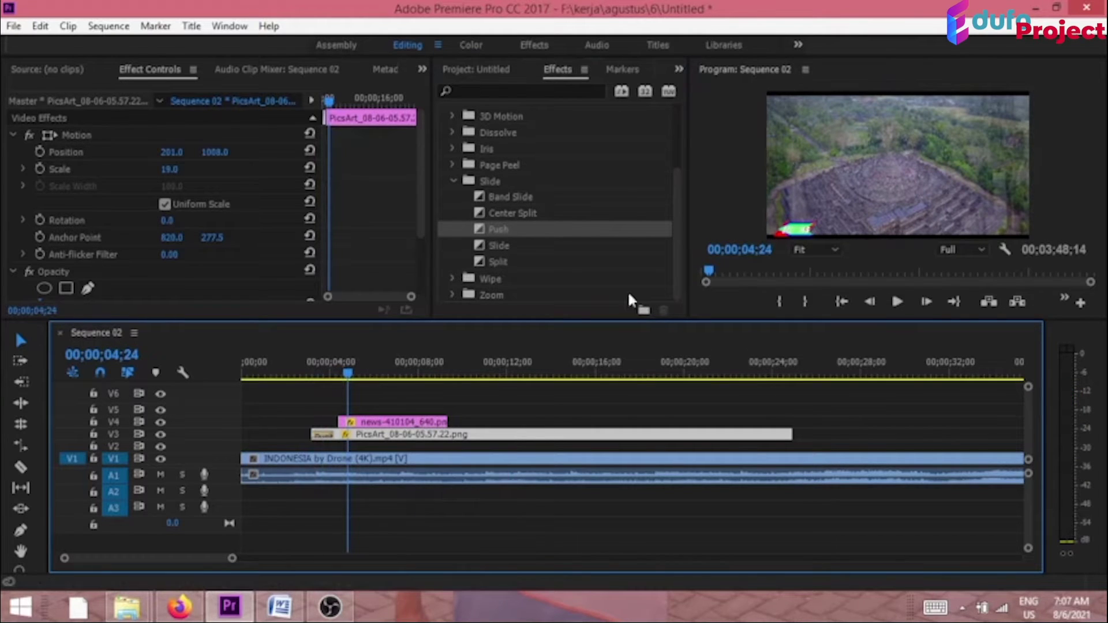
- Apply the Additive Dissolve transition to the start of the NEWS clip on V4 and preview it
click(403, 425)
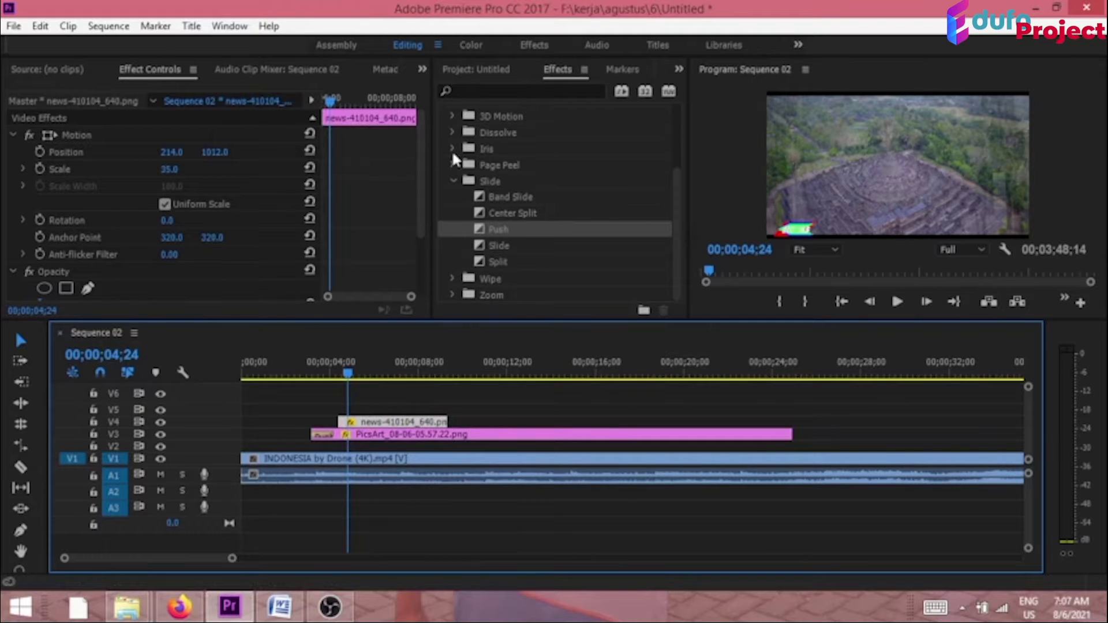
click(451, 134)
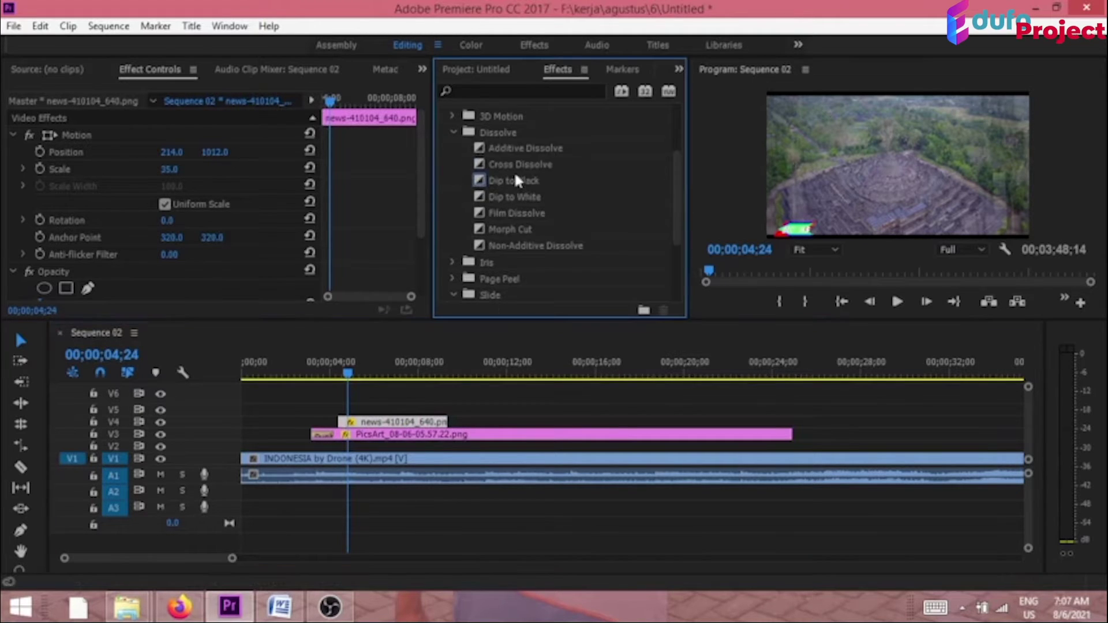
drag(495, 152, 344, 422)
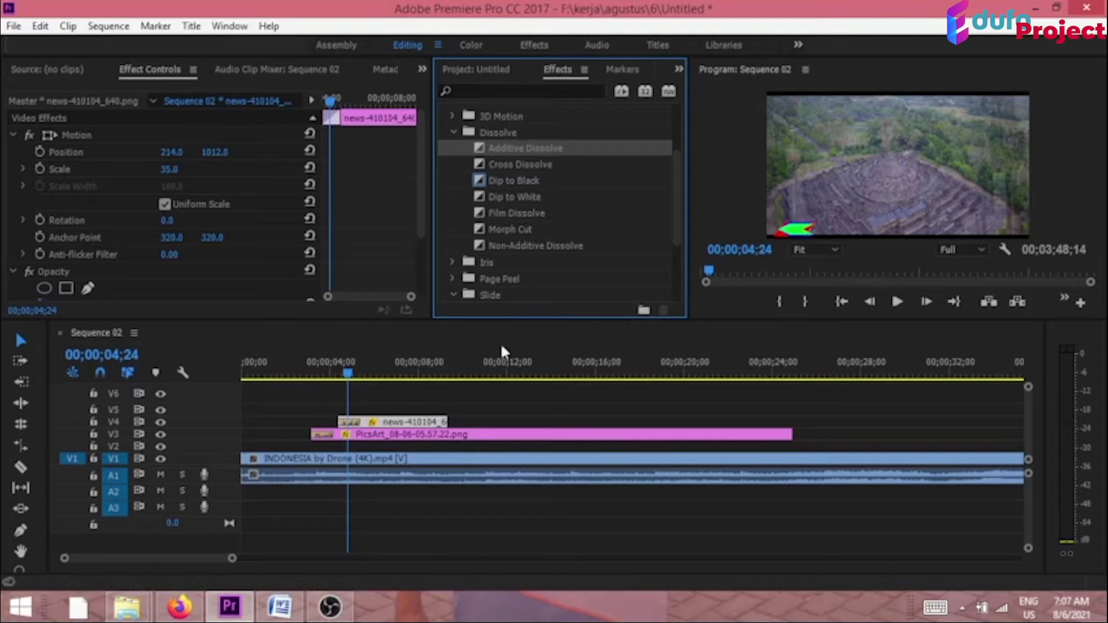
click(323, 364)
key(space)
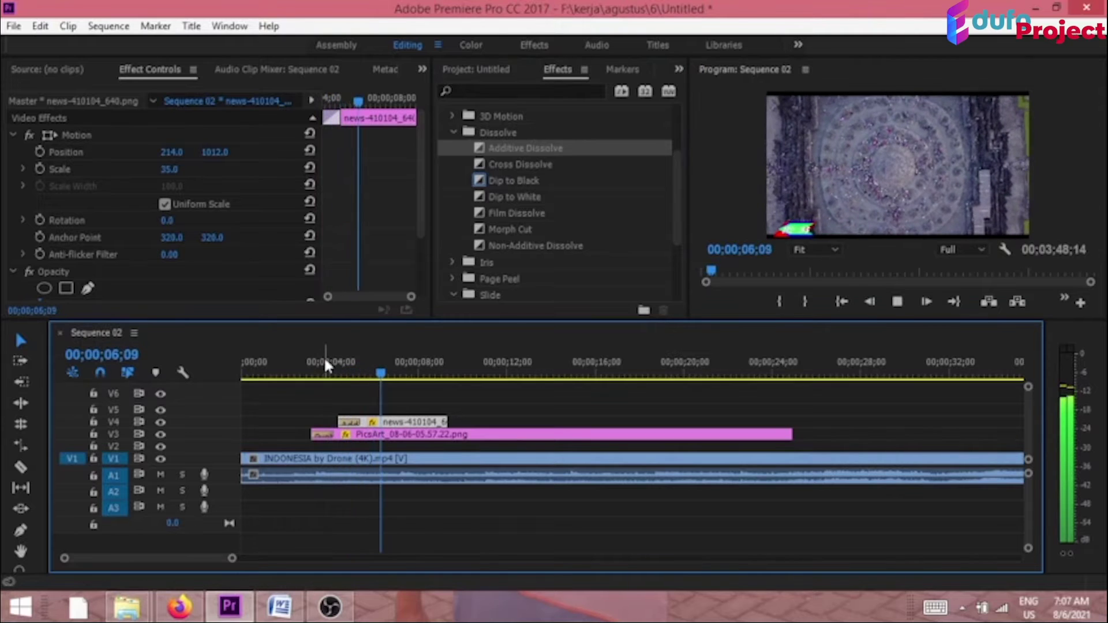
key(space)
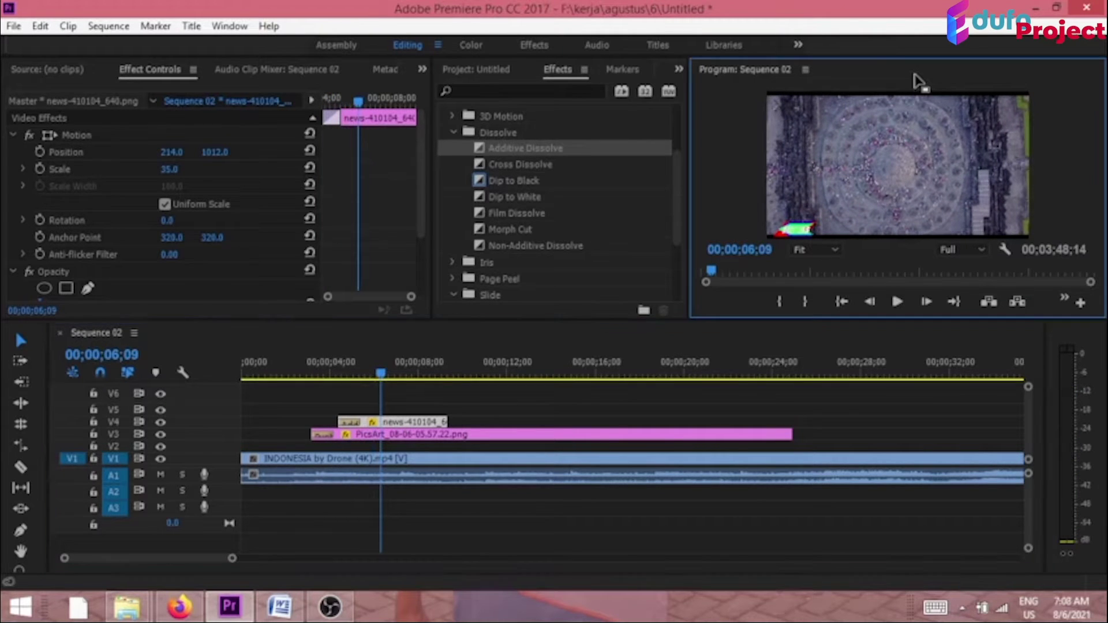
- Play back the sequence from its beginning in an enlarged program view to review both graphics' entrances
key(grave)
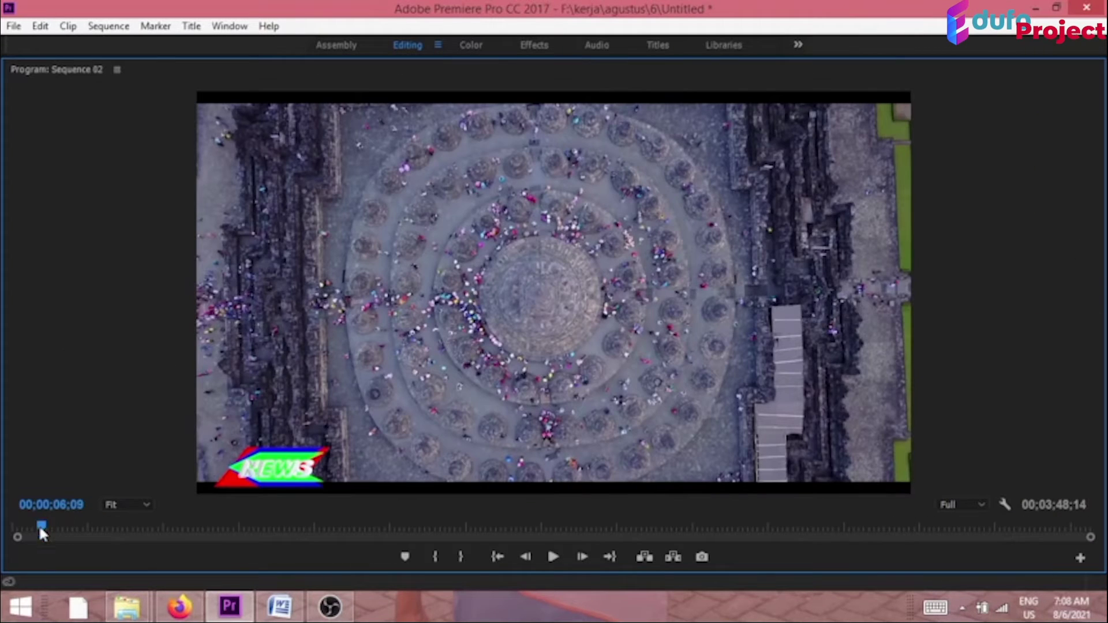
drag(39, 524, 4, 521)
key(space)
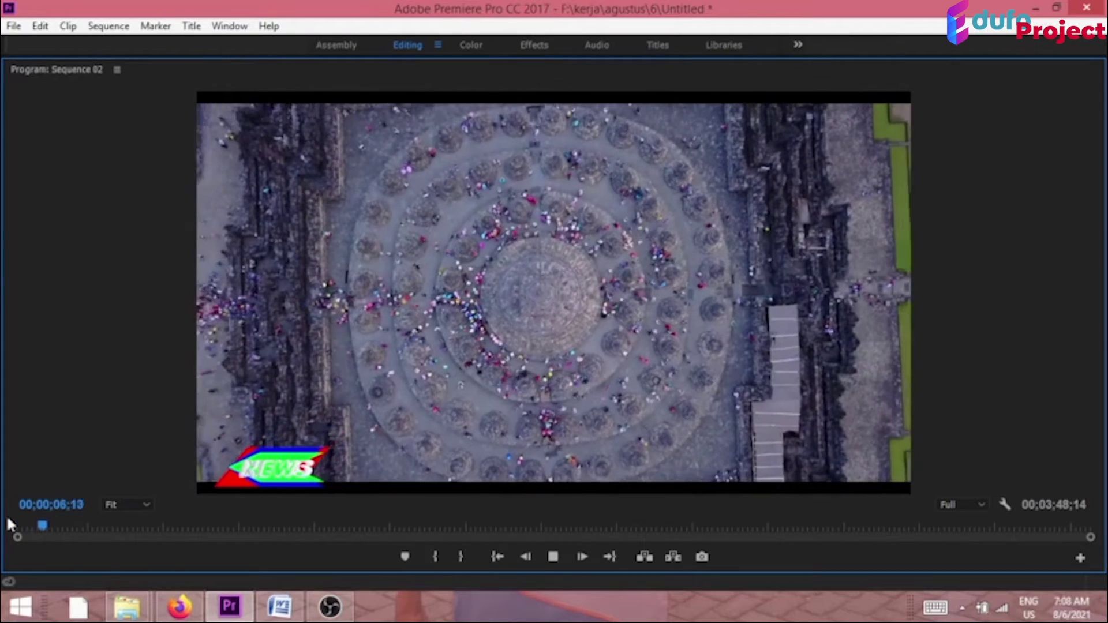
key(space)
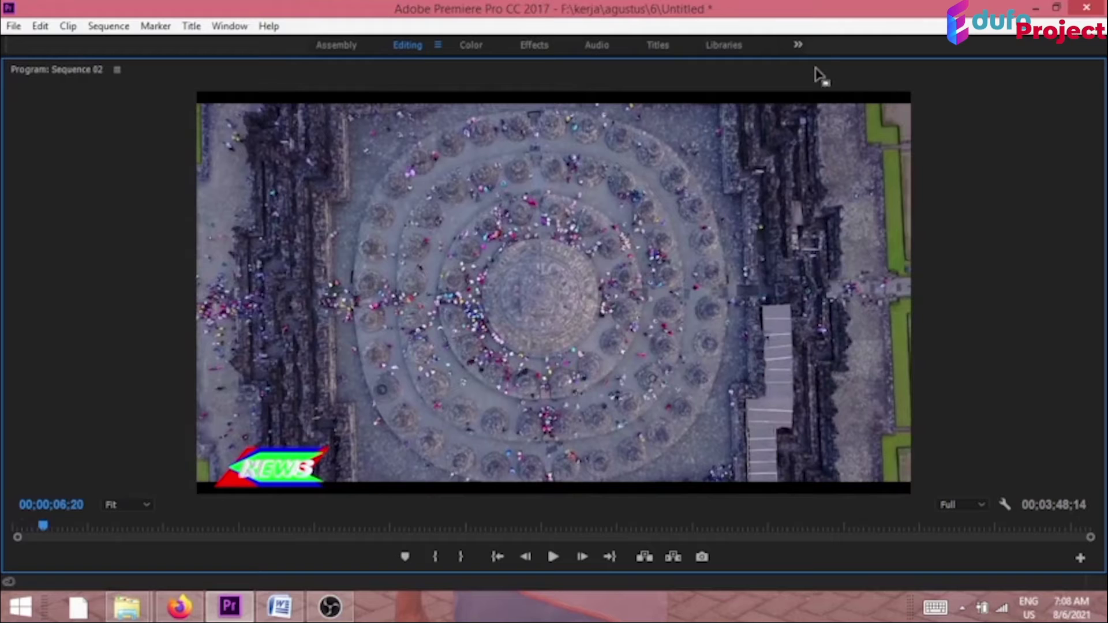
key(grave)
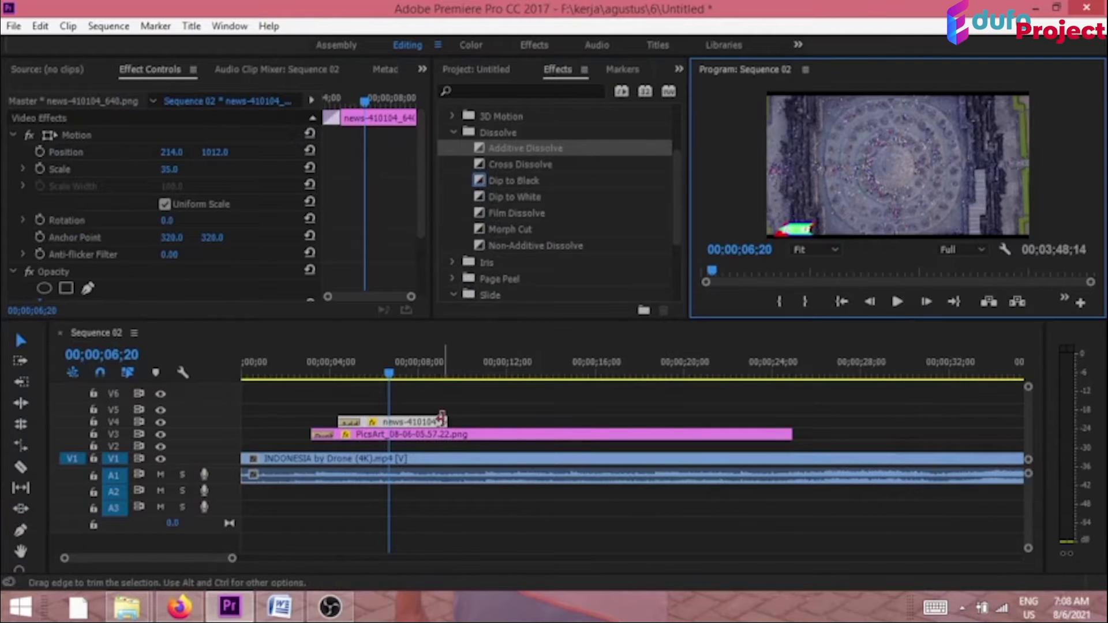
- Extend the NEWS clip on V4 to just past the 25-second mark and lengthen the arrow clip on V3 to match its end
drag(494, 419, 802, 432)
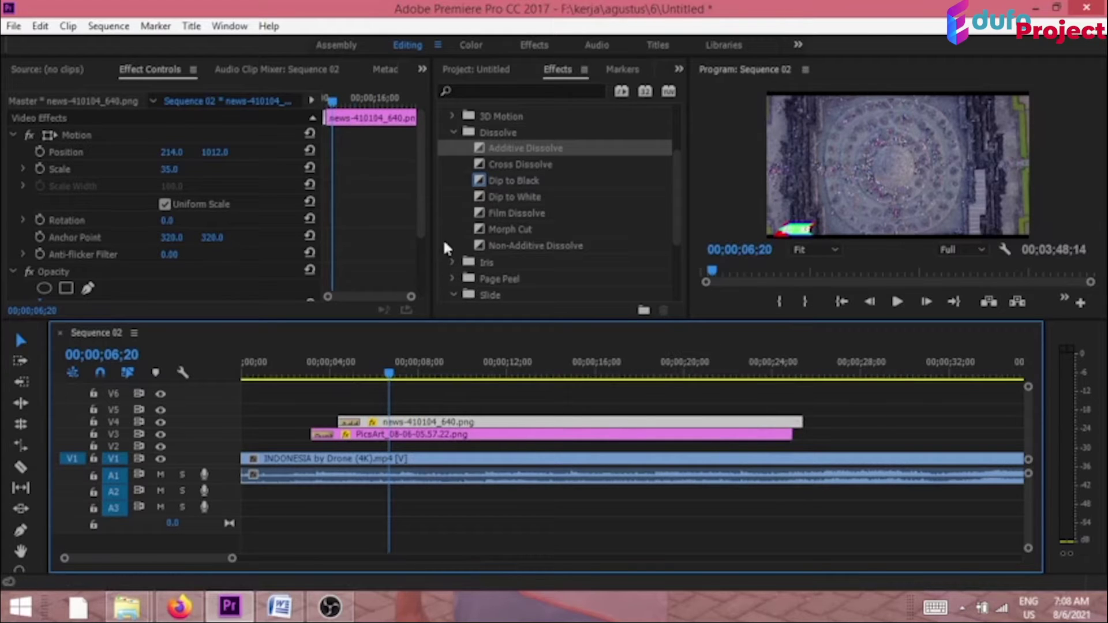
key(ctrl+s)
drag(791, 433, 802, 433)
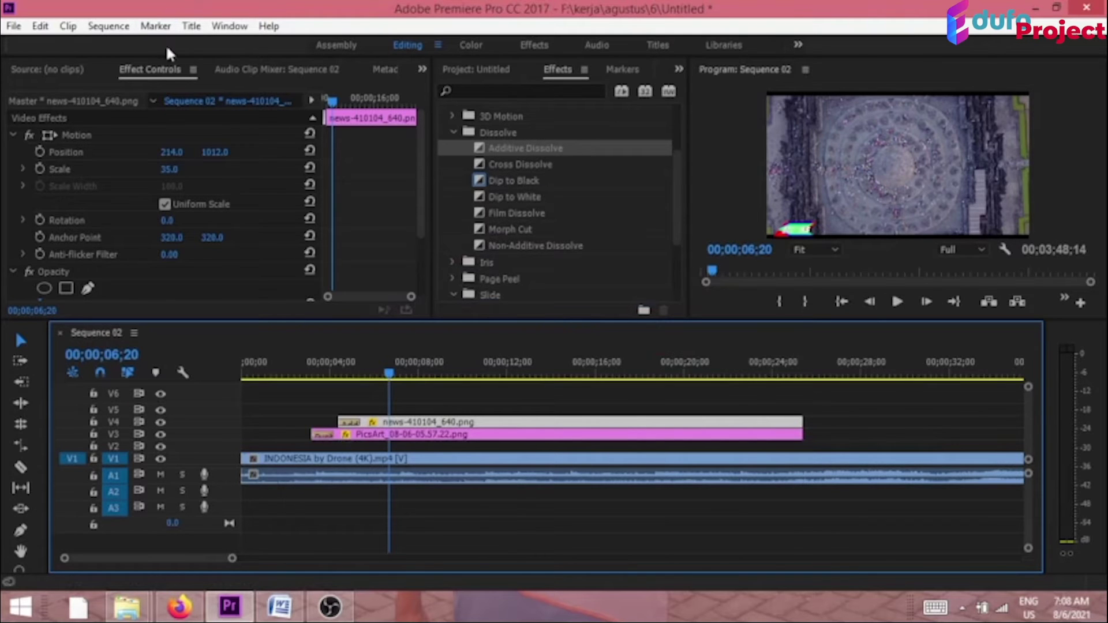
- Create a new default still title for the lower-third bar, accepting the proposed title settings
click(191, 26)
mouse_move(166, 69)
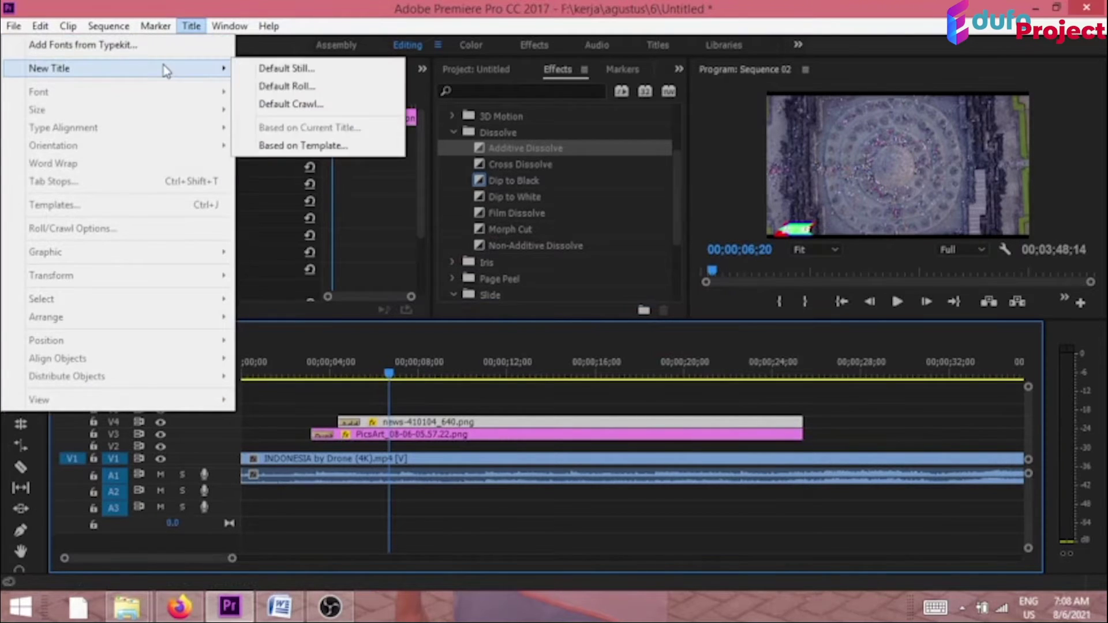
click(287, 69)
click(600, 376)
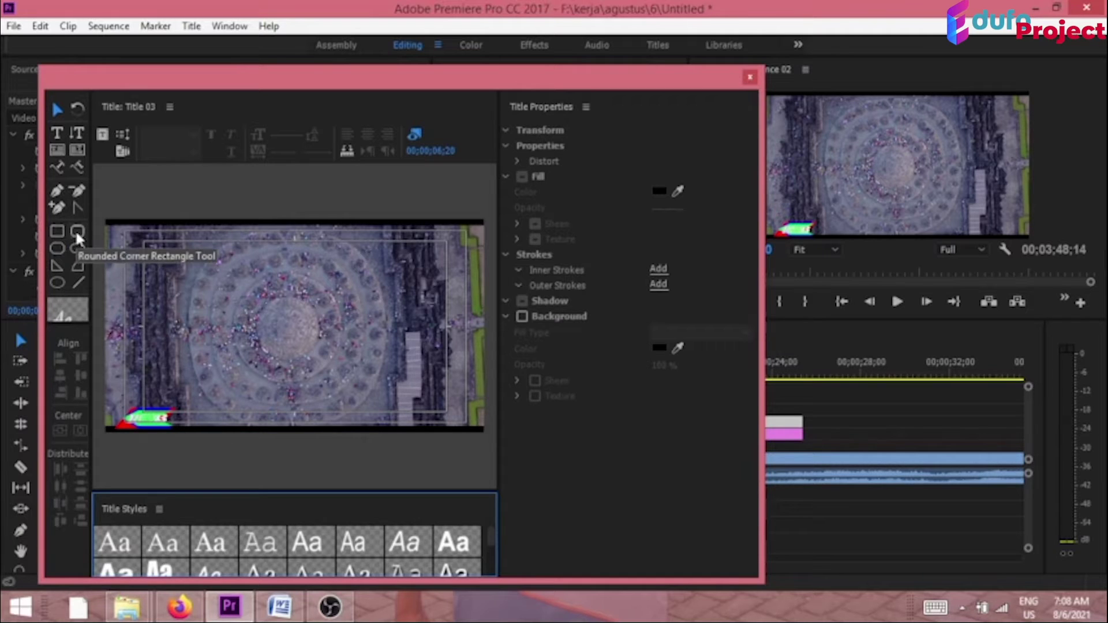
- Draw a rectangle about 1634 wide and 91 high beside the arrow along the frame's bottom, positioned at about 1129, 1007
click(58, 232)
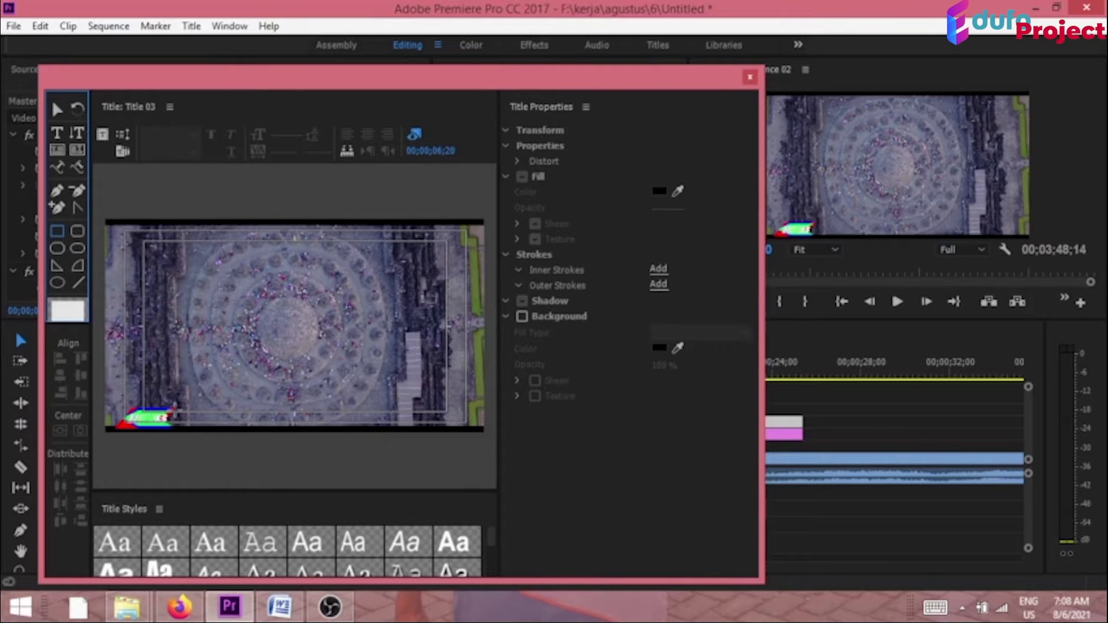
mouse_move(173, 413)
mouse_down()
mouse_move(427, 412)
mouse_move(445, 413)
mouse_move(476, 445)
mouse_move(502, 431)
mouse_up()
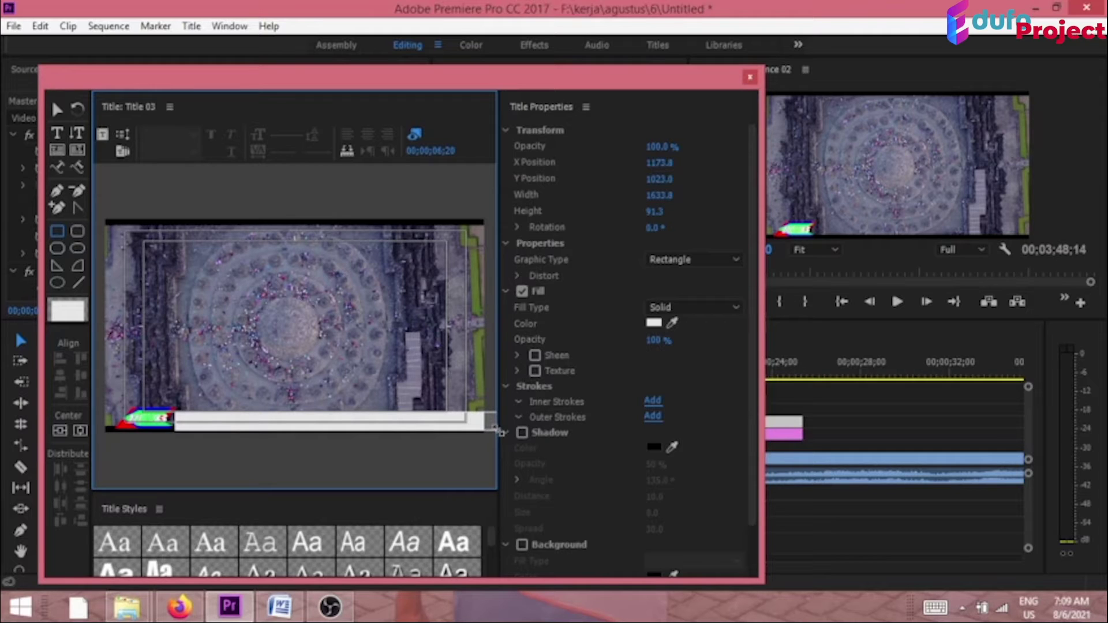
drag(501, 432, 501, 432)
drag(422, 424, 413, 422)
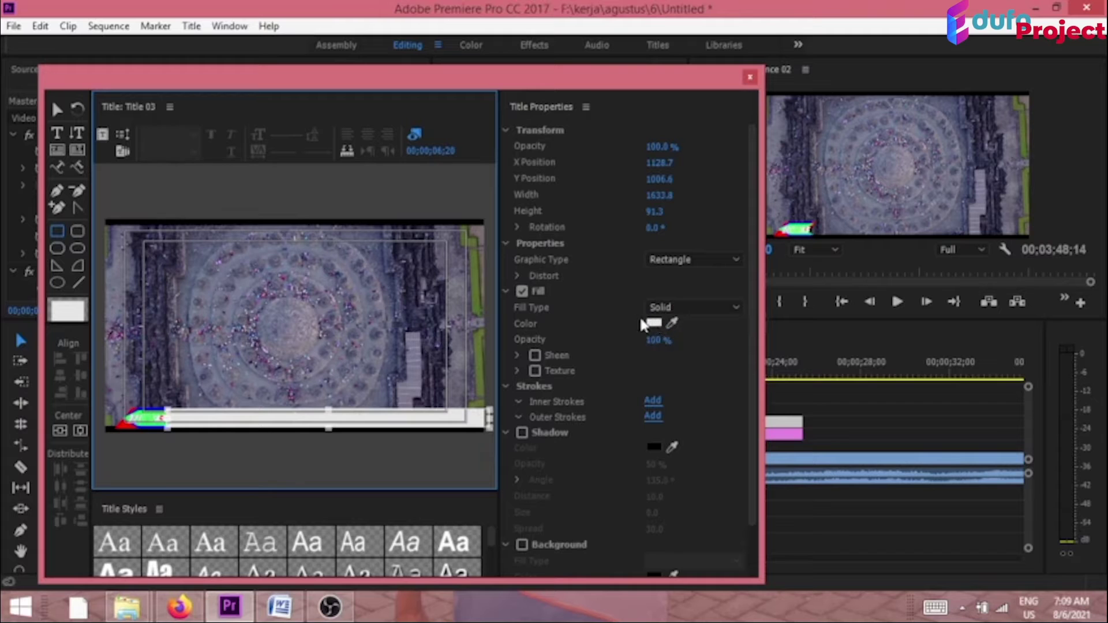
- Fill the rectangle with purple 790384 and close the title editor
click(656, 324)
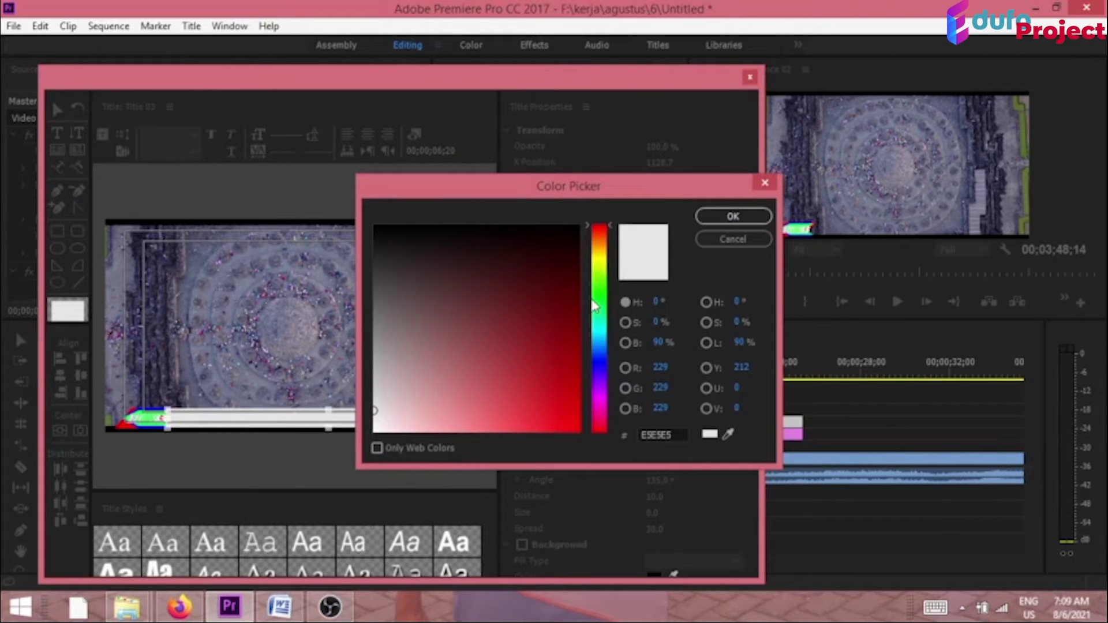
drag(593, 306, 600, 408)
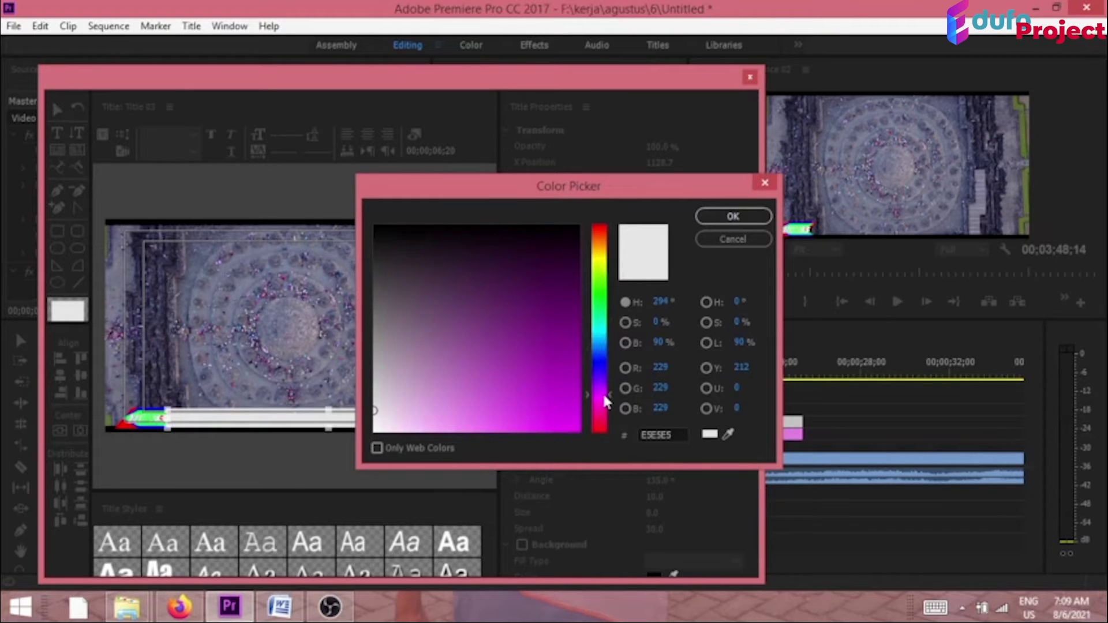
drag(556, 332, 574, 332)
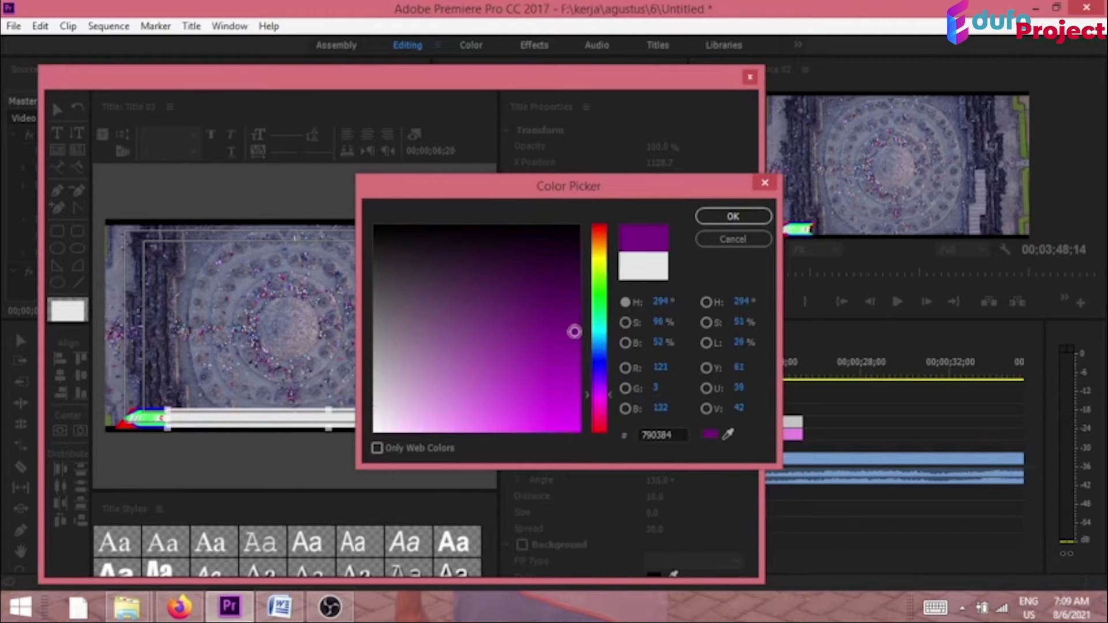
click(744, 215)
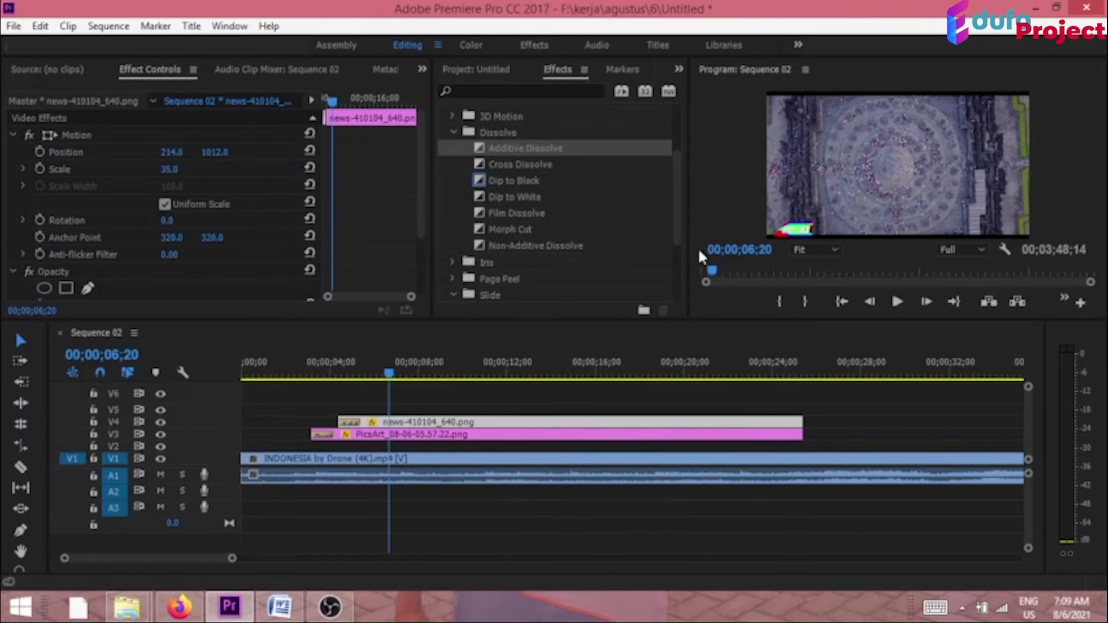
- Place the purple bar title on V2 at 00;00;04;12, aligned with the NEWS clip's start, and preview it
click(501, 68)
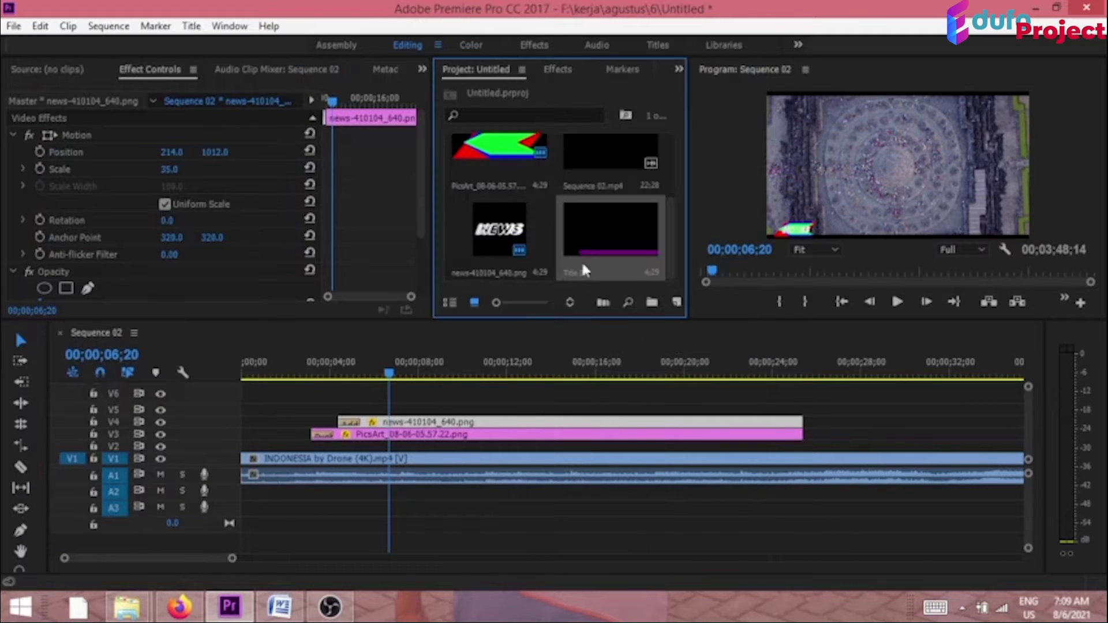
drag(614, 237, 339, 453)
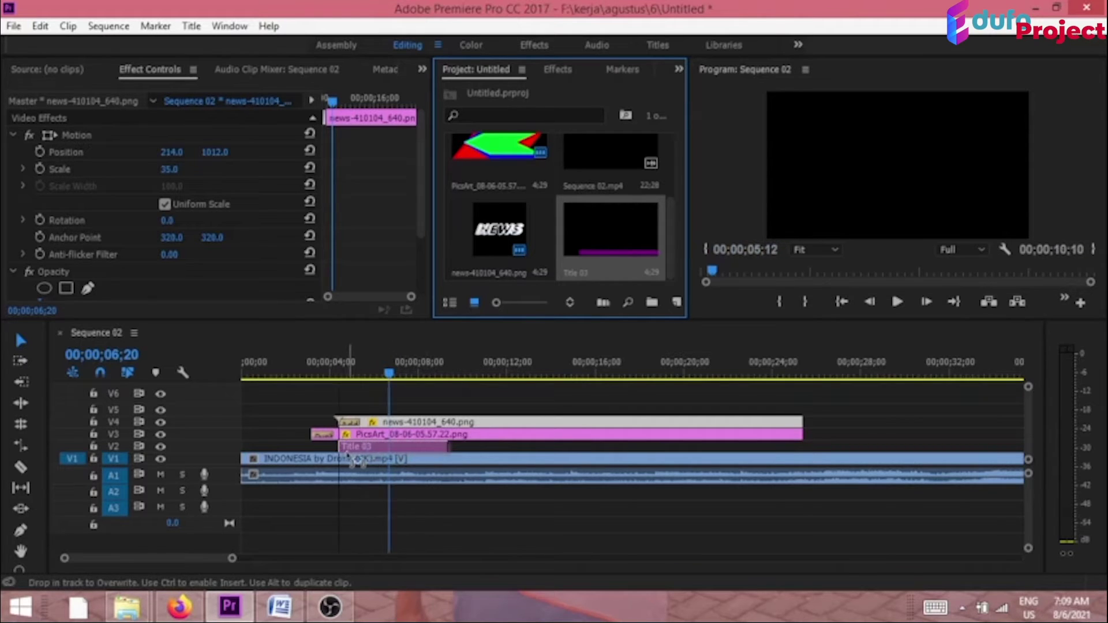
click(339, 373)
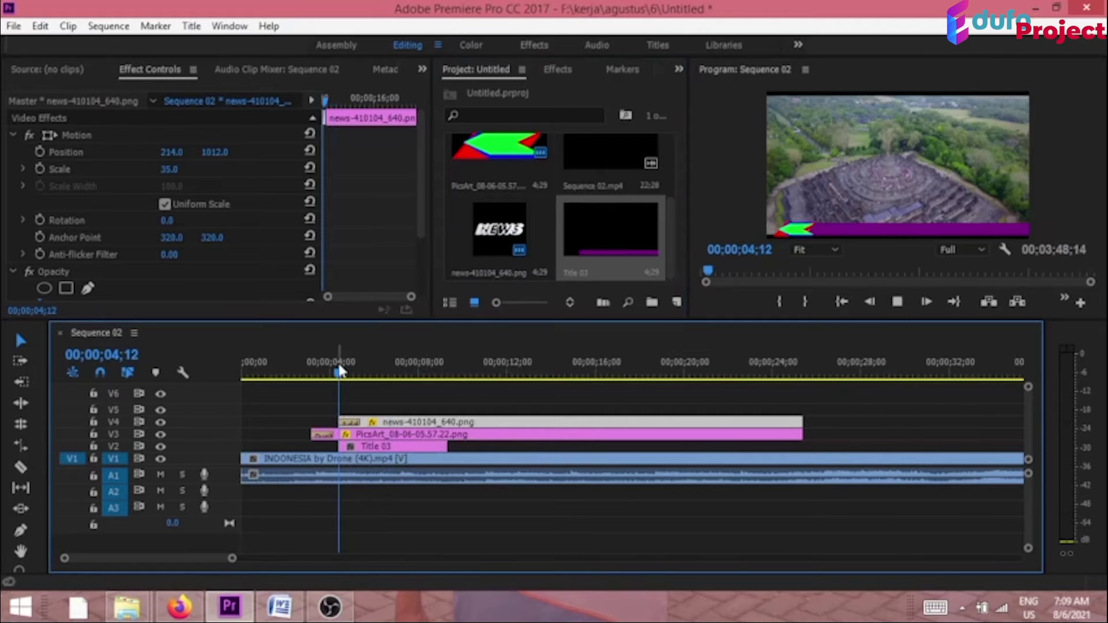
key(space)
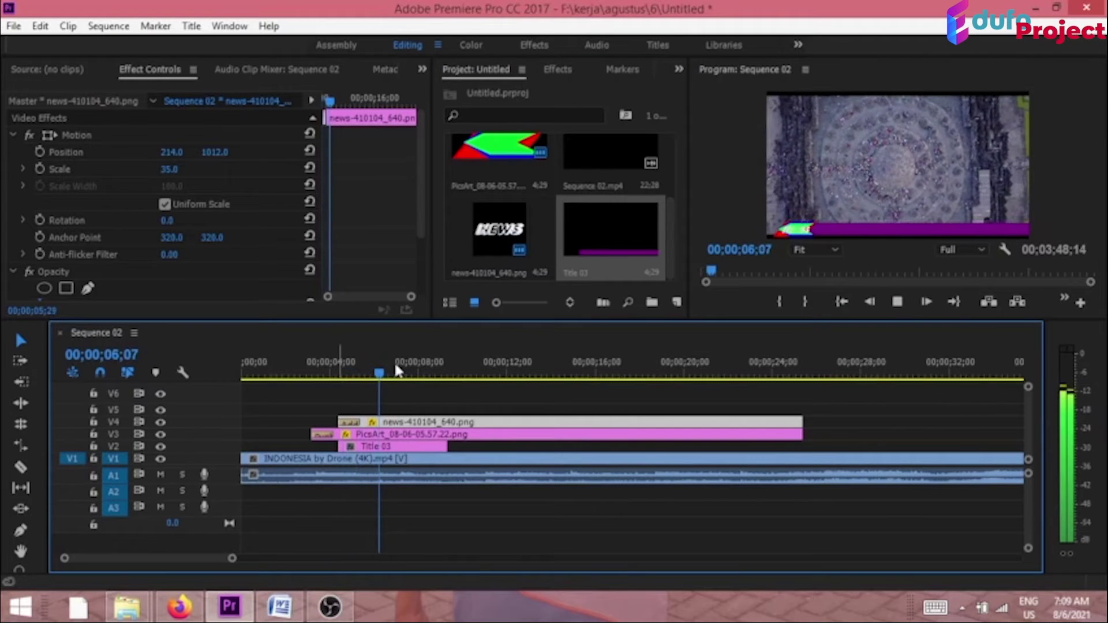
key(space)
click(333, 372)
key(space)
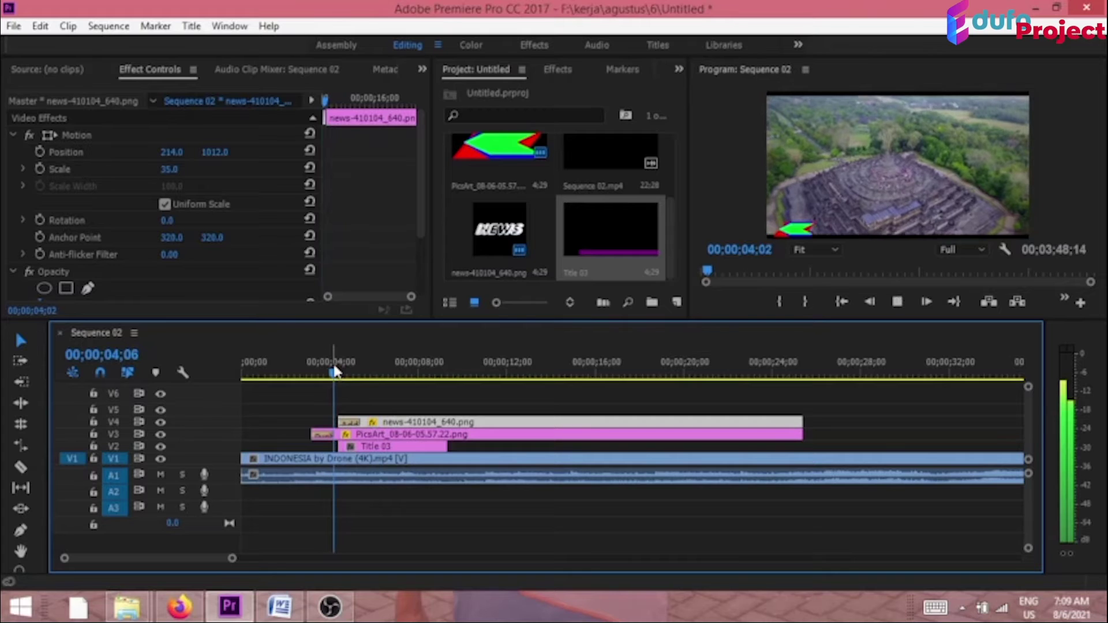
key(space)
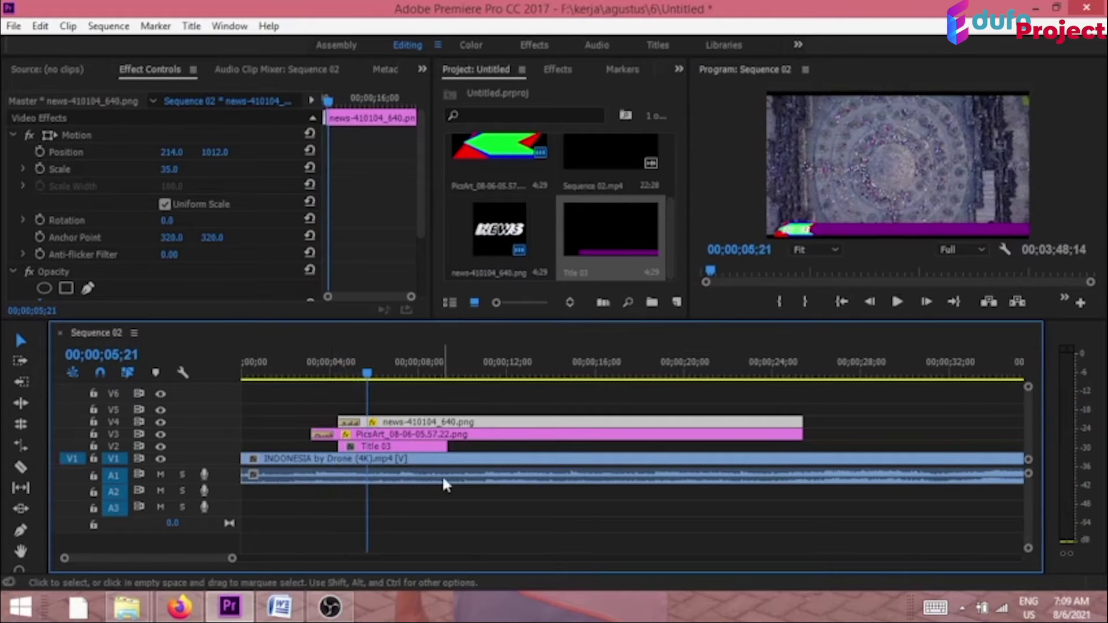
- Play back from about 00;00;03;07 in an enlarged program view to check how the purple bar enters
click(432, 449)
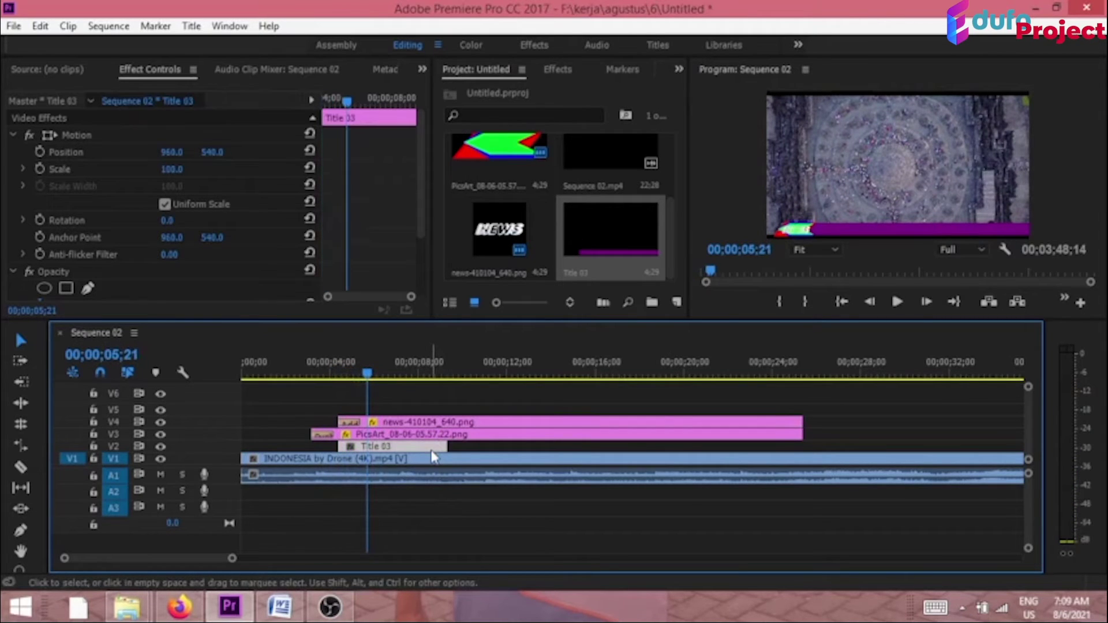
key(grave)
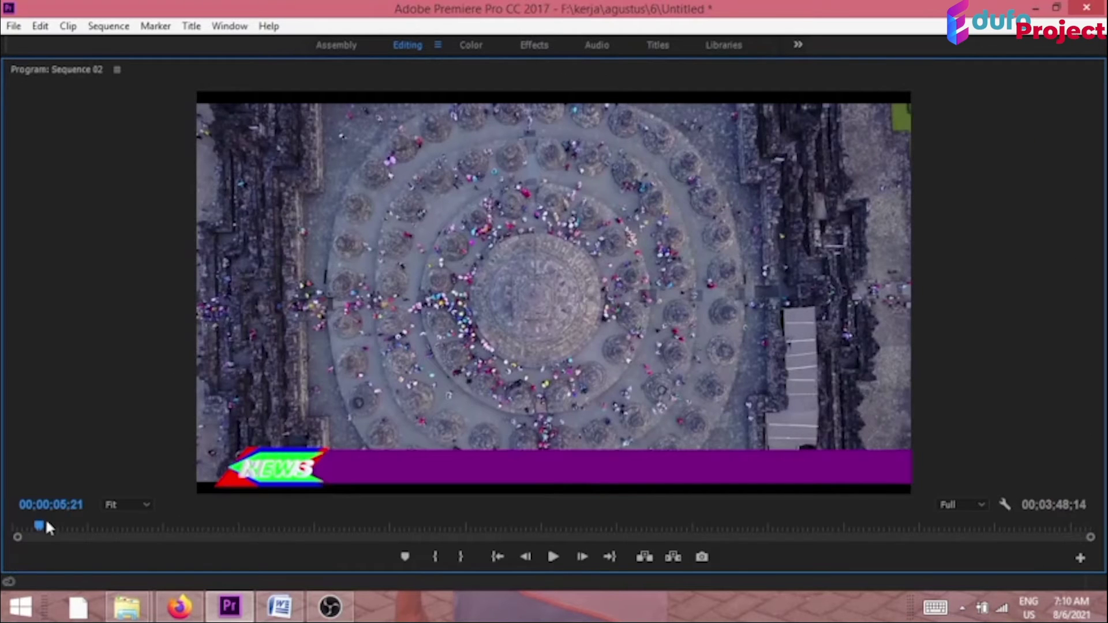
drag(47, 527, 27, 526)
key(space)
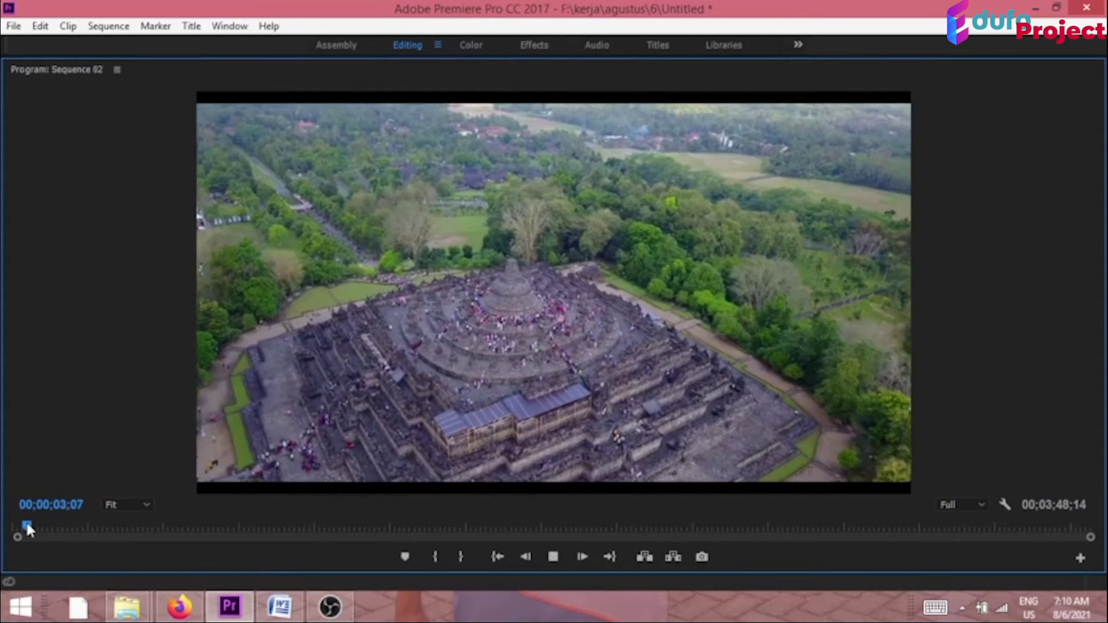
key(space)
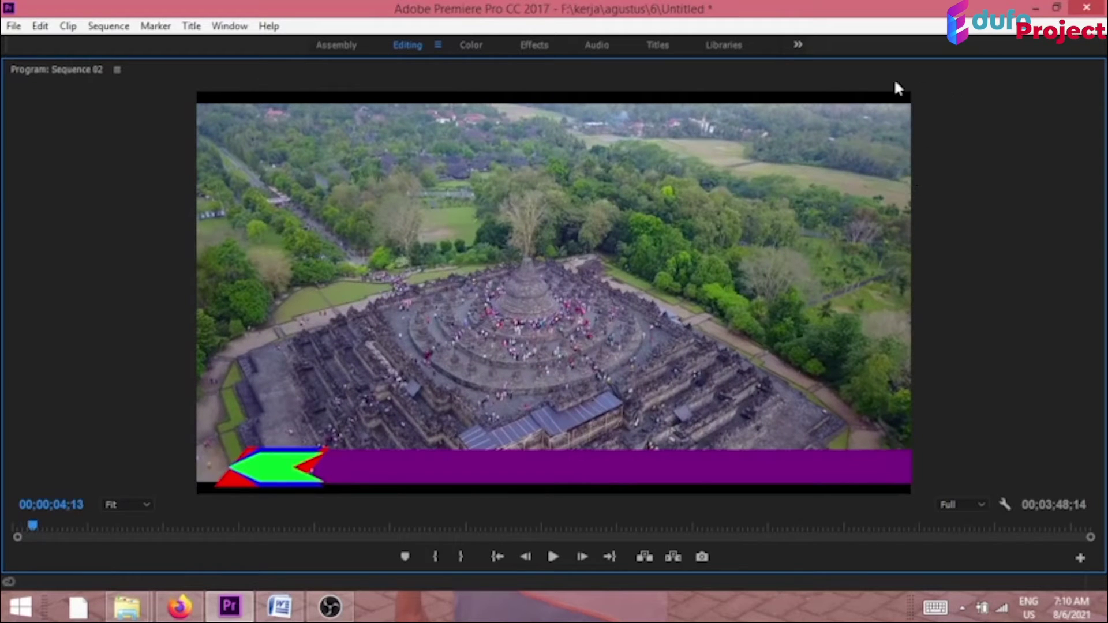
key(grave)
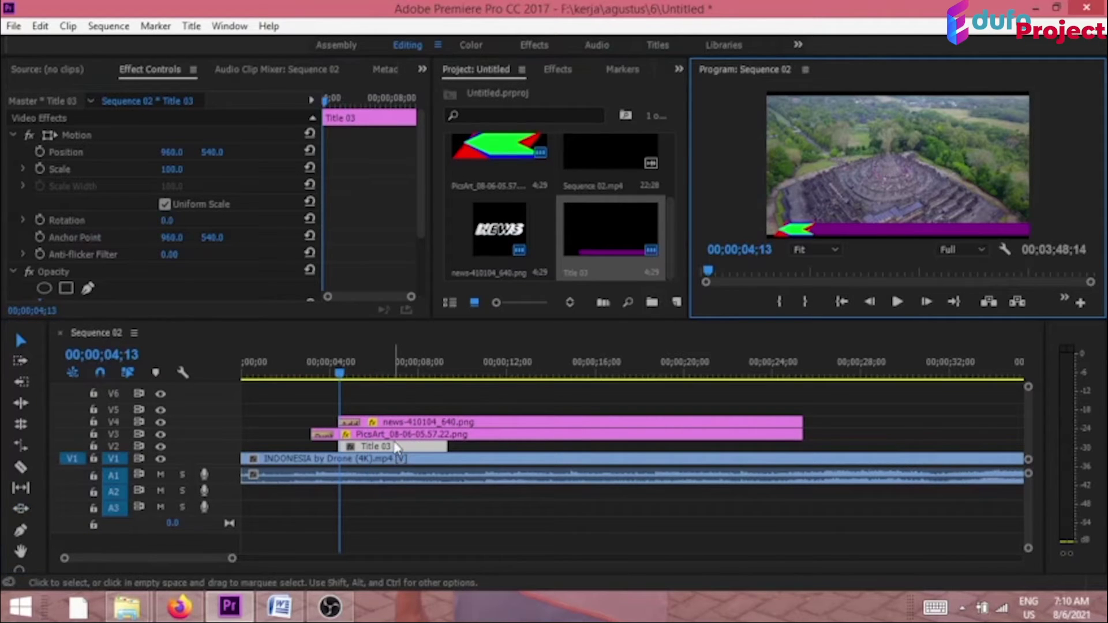
- Set the purple bar title's opacity to 59% at 00;00;08;06 and extend its clip to end with the NEWS and arrow clips
click(424, 369)
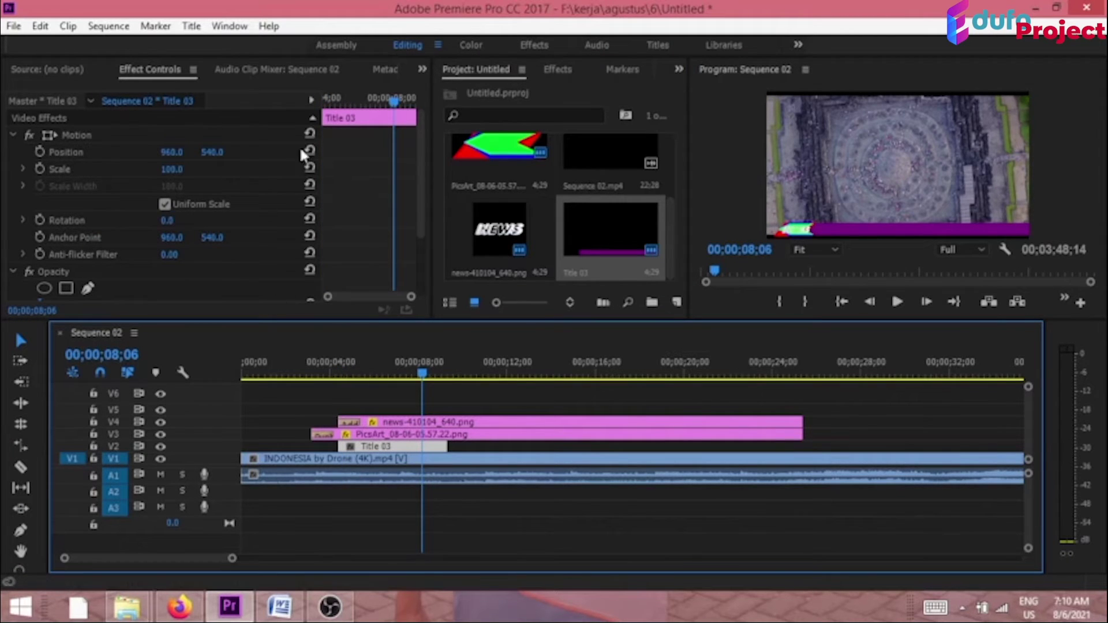
drag(420, 168, 414, 238)
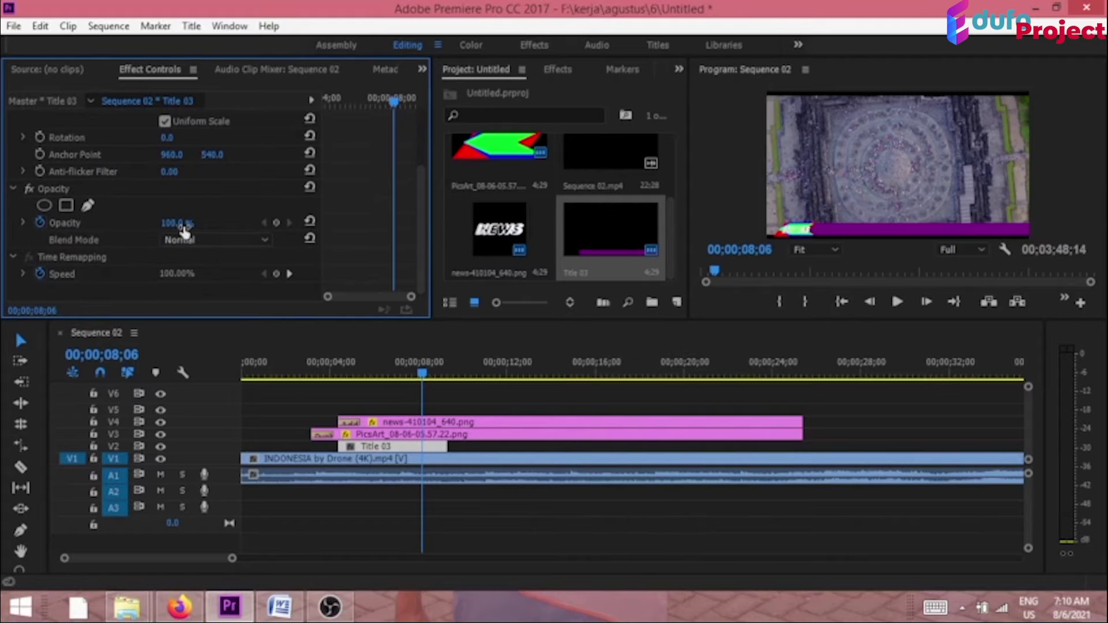
drag(178, 222, 160, 222)
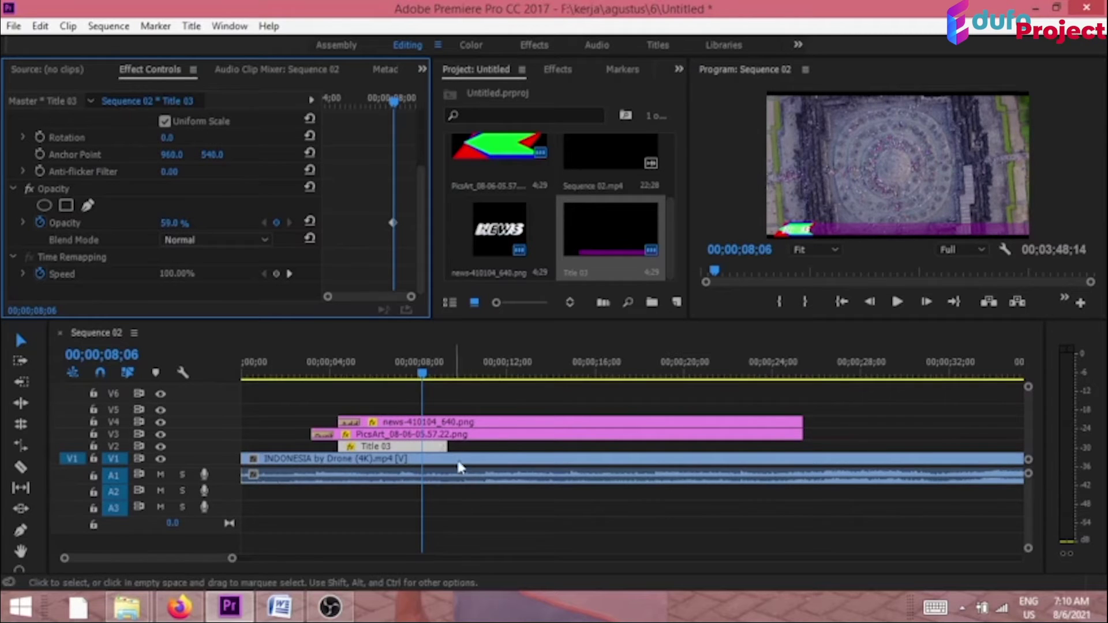
drag(442, 442, 802, 449)
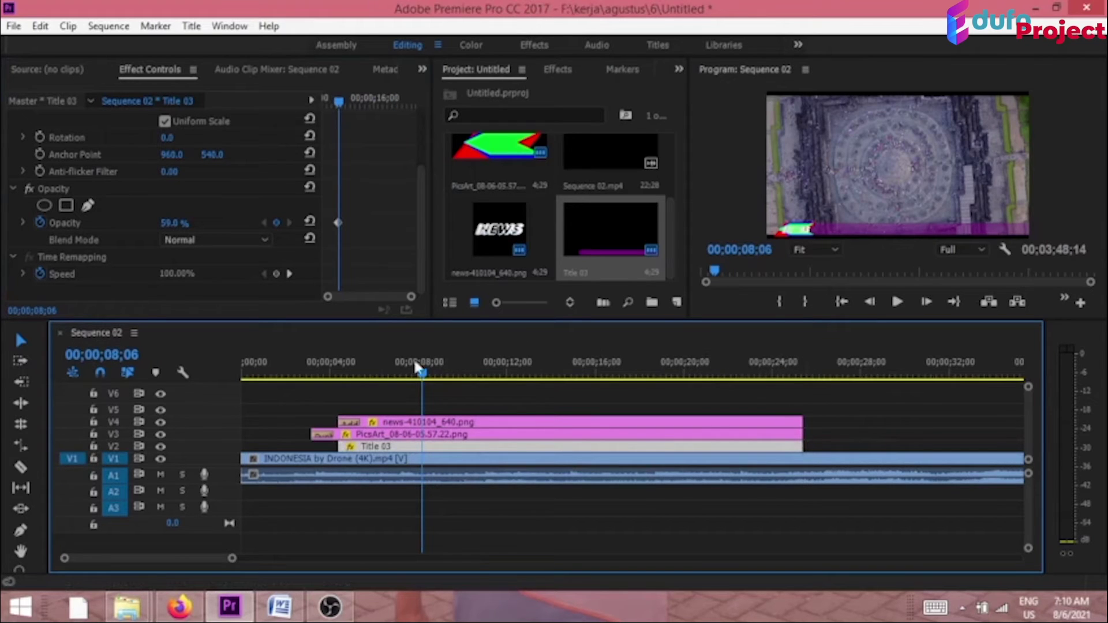
- Play the sequence from about 00;00;03;24 twice to check the entrance and transparency of the purple bar
click(329, 376)
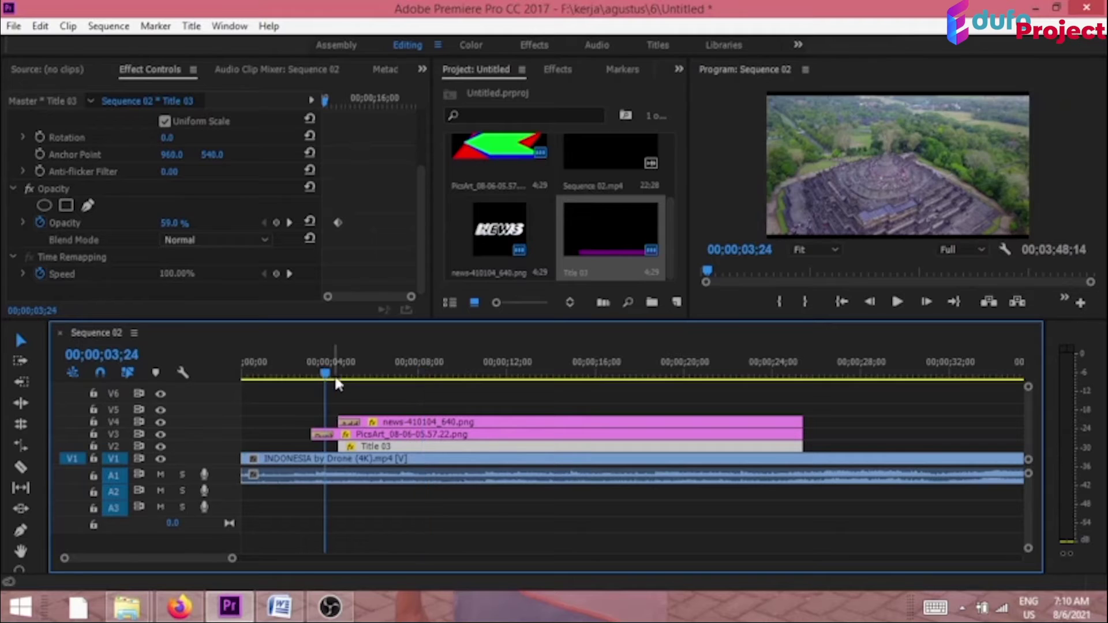
key(space)
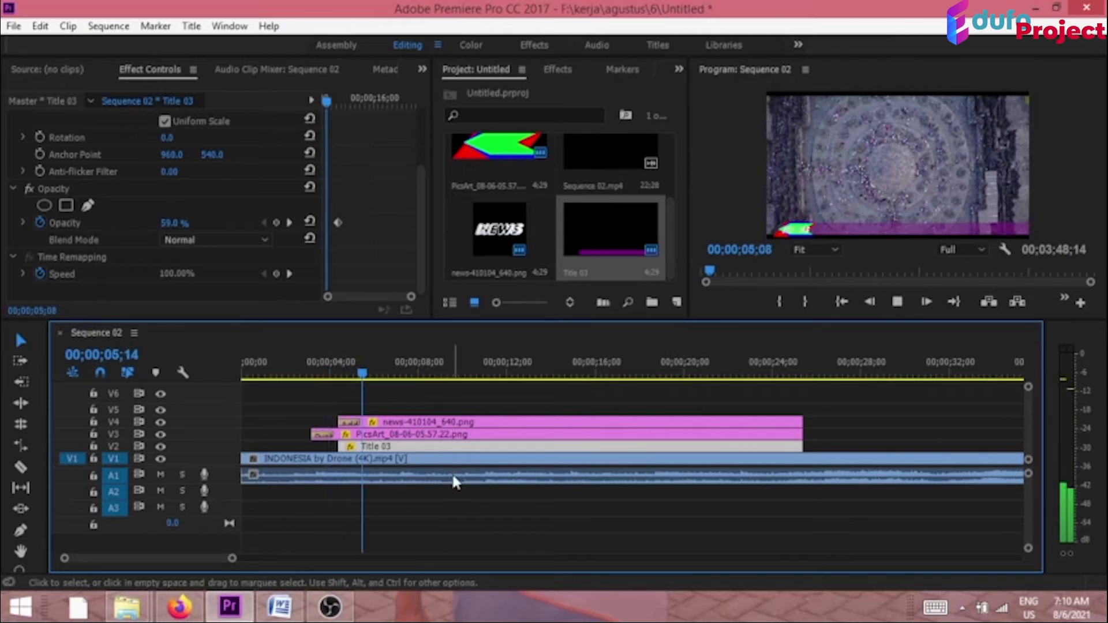
key(space)
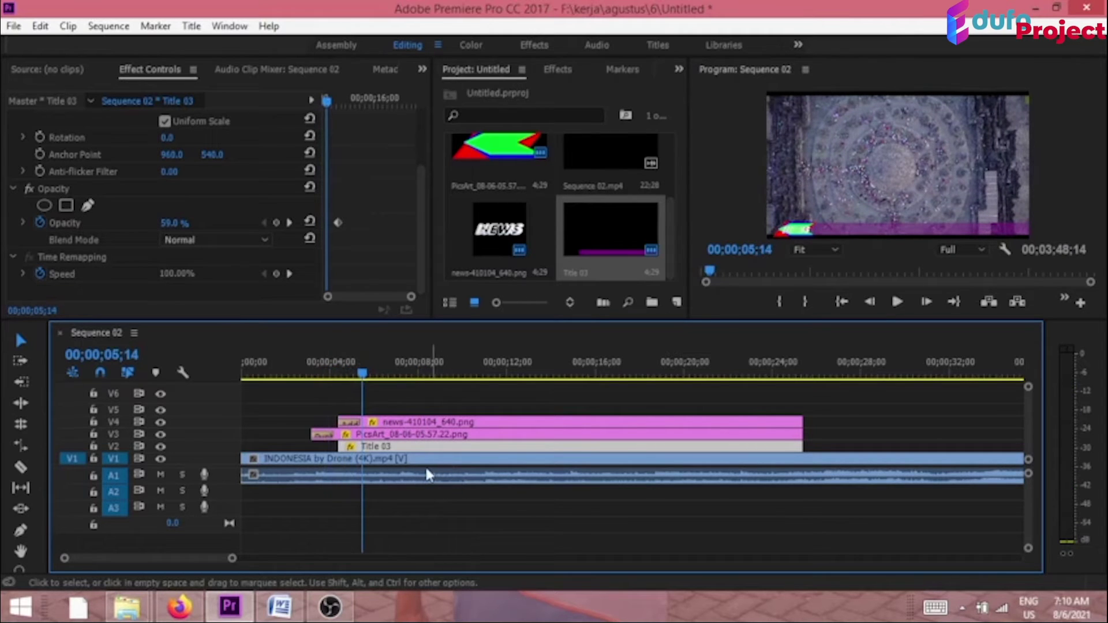
click(327, 373)
key(space)
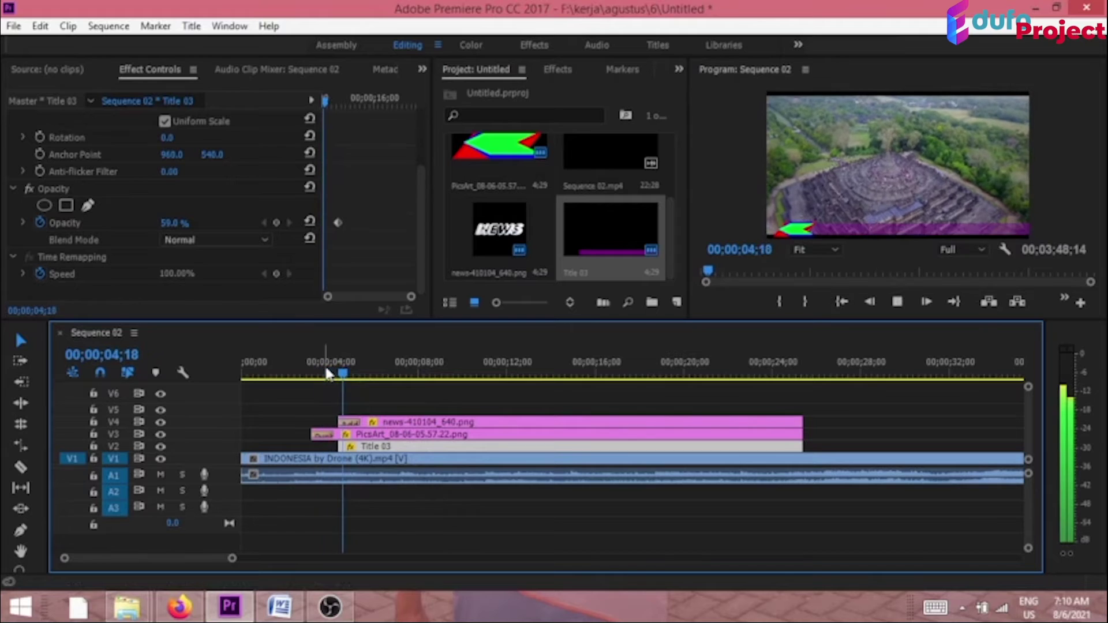
key(space)
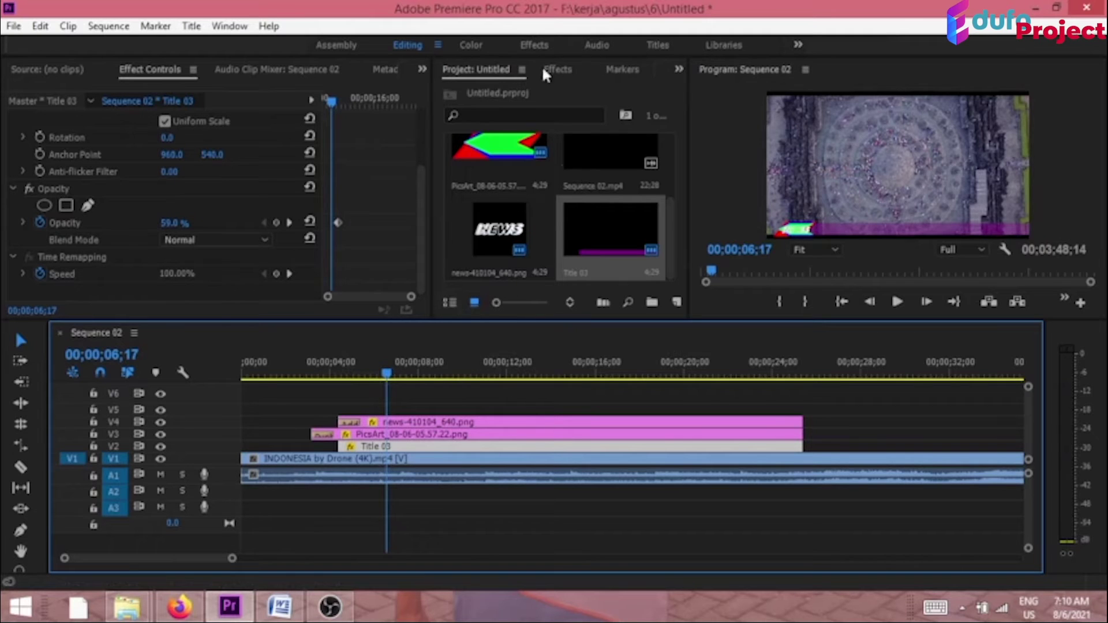
- Create a new 1920 x 1080 Default Crawl title and start a text line beside the NEWS arrow at the purple bar
click(191, 26)
mouse_move(158, 69)
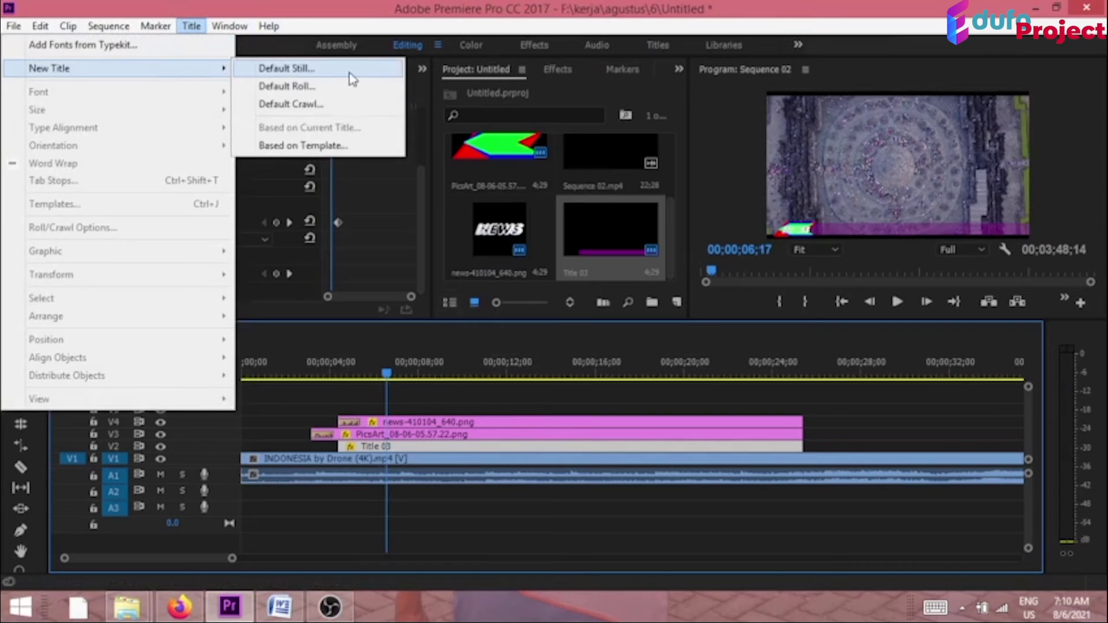
click(309, 108)
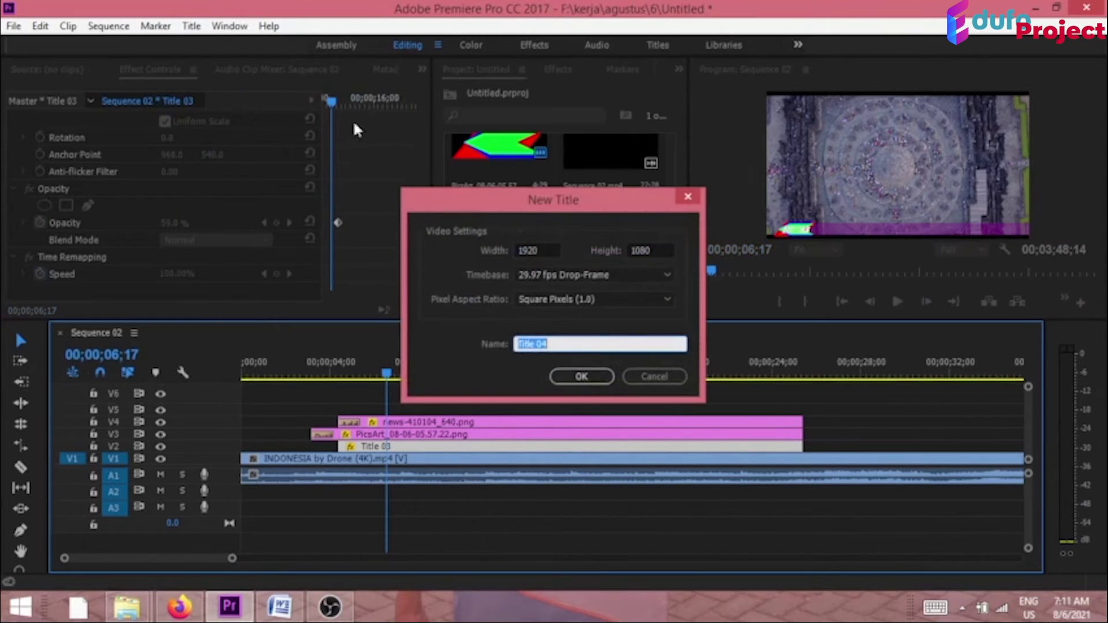
click(597, 383)
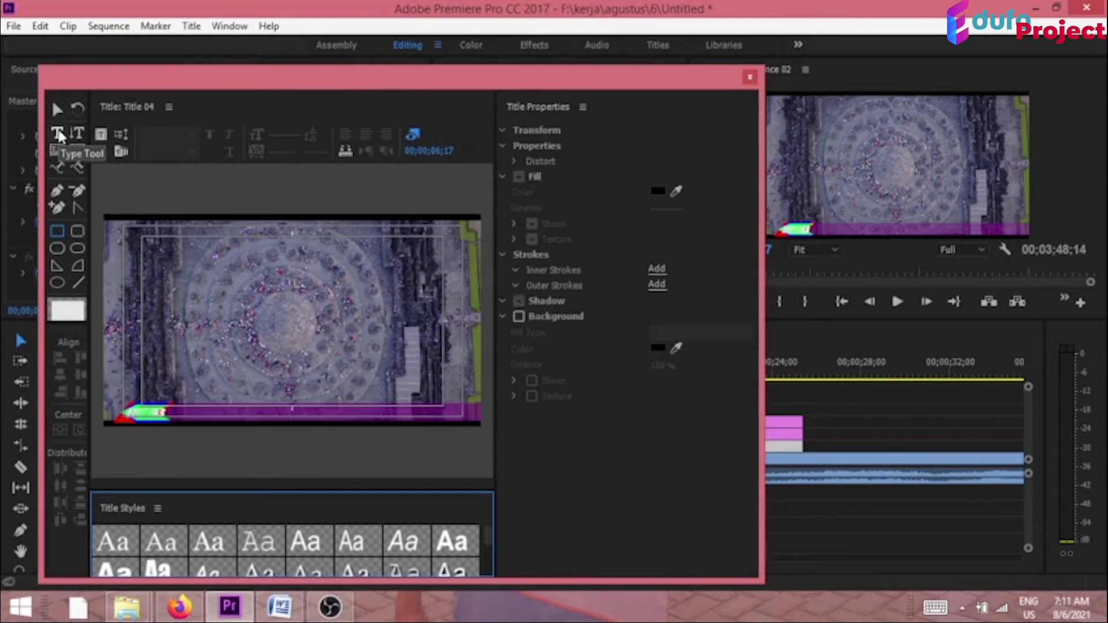
click(58, 134)
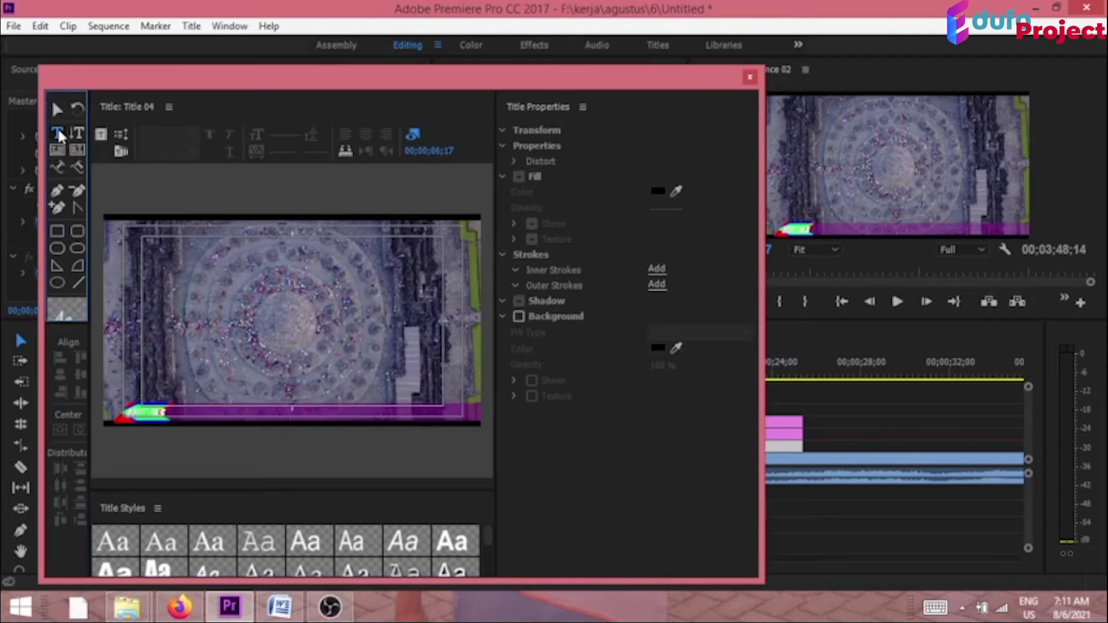
click(179, 410)
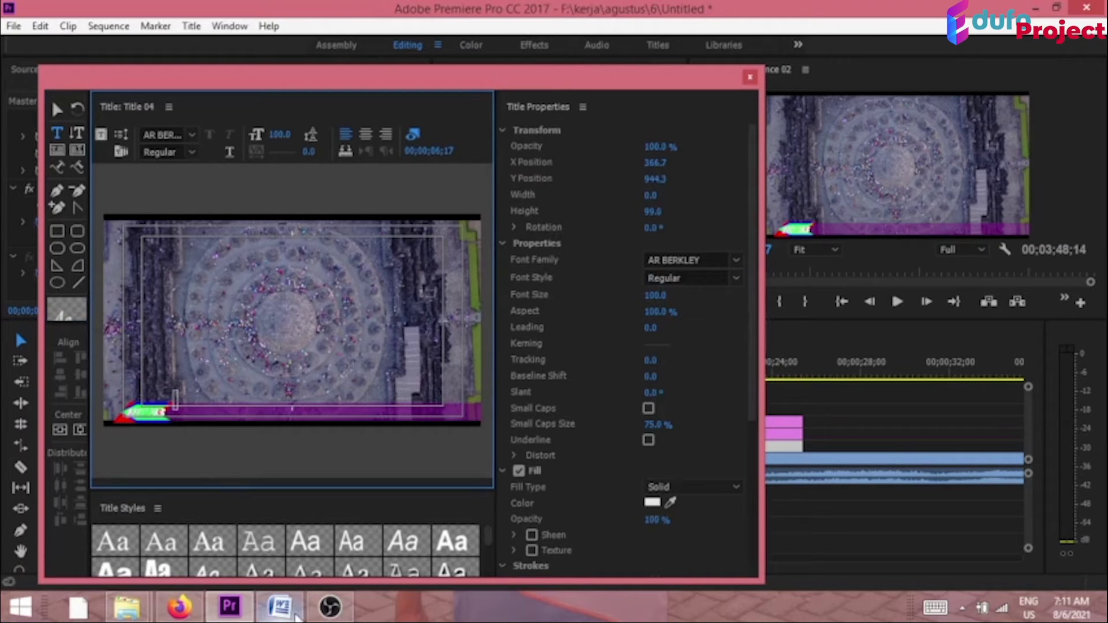
- Switch to Word and copy the whole paragraph starting "Indonesia merupakan Negara dengan kekayaan alam"
click(275, 611)
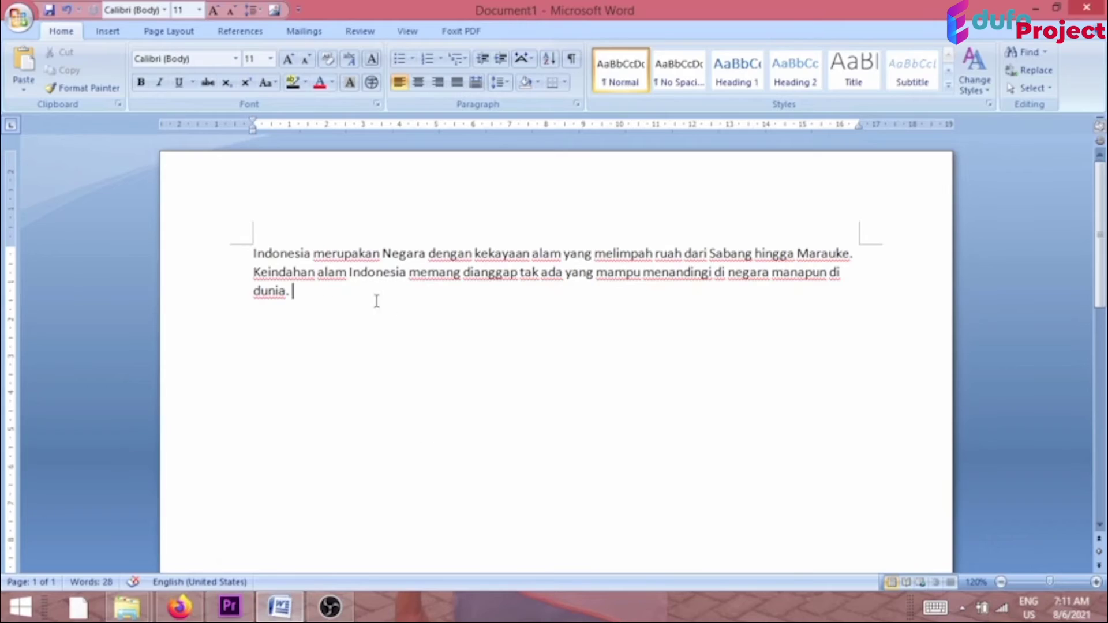
drag(253, 254, 304, 299)
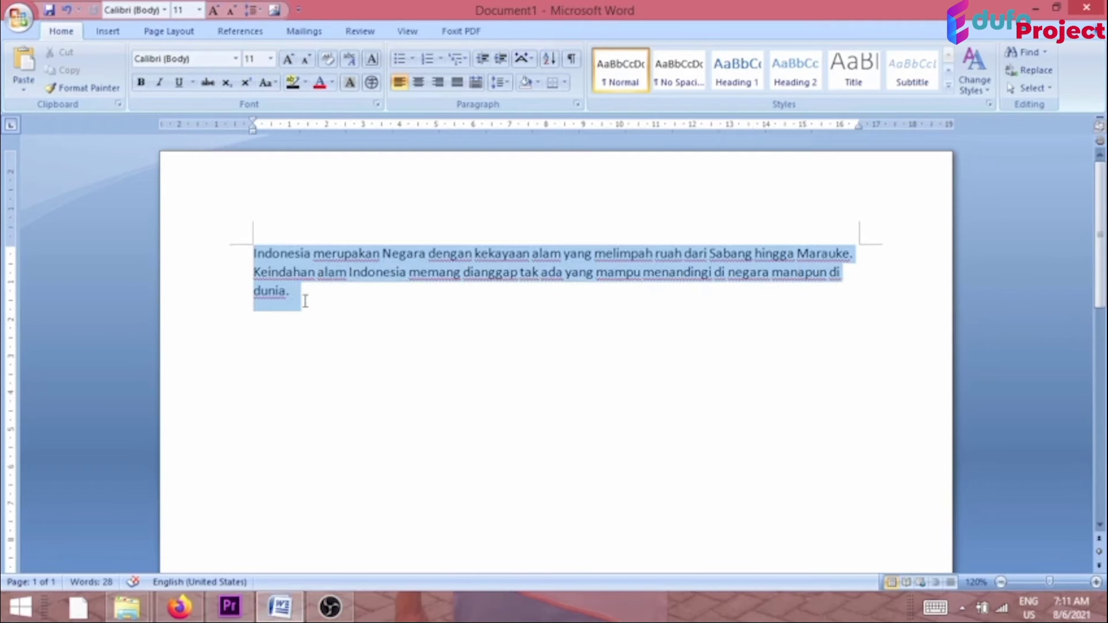
right_click(347, 272)
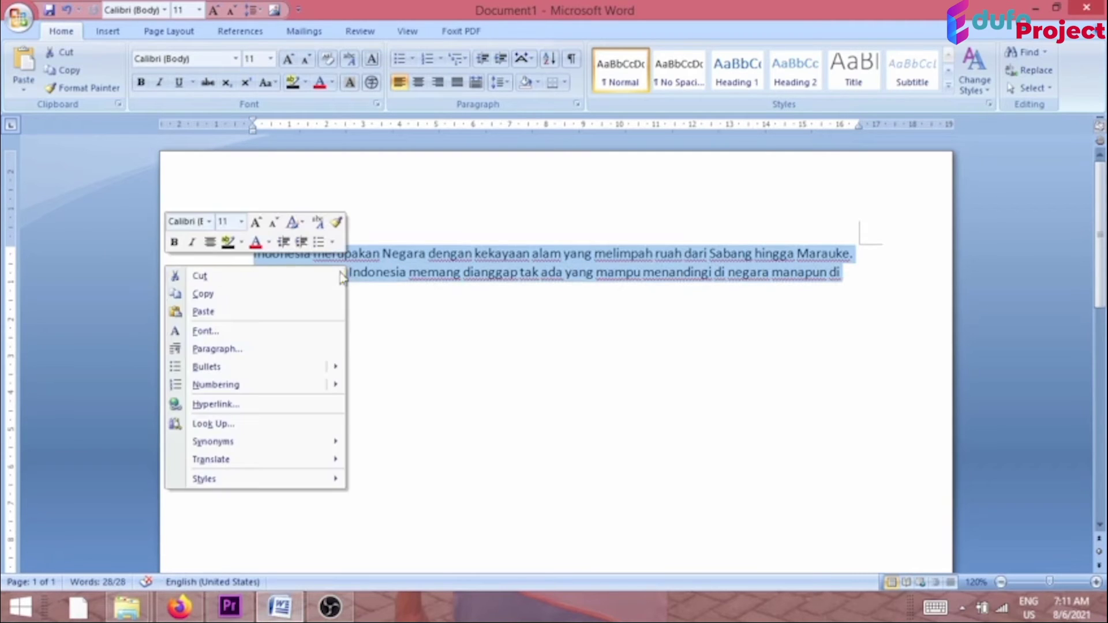
click(298, 294)
- Back in Premiere Pro, paste the paragraph into the crawl title and move it onto the purple bar, at about X 3765.5, Y 1002.5
click(230, 606)
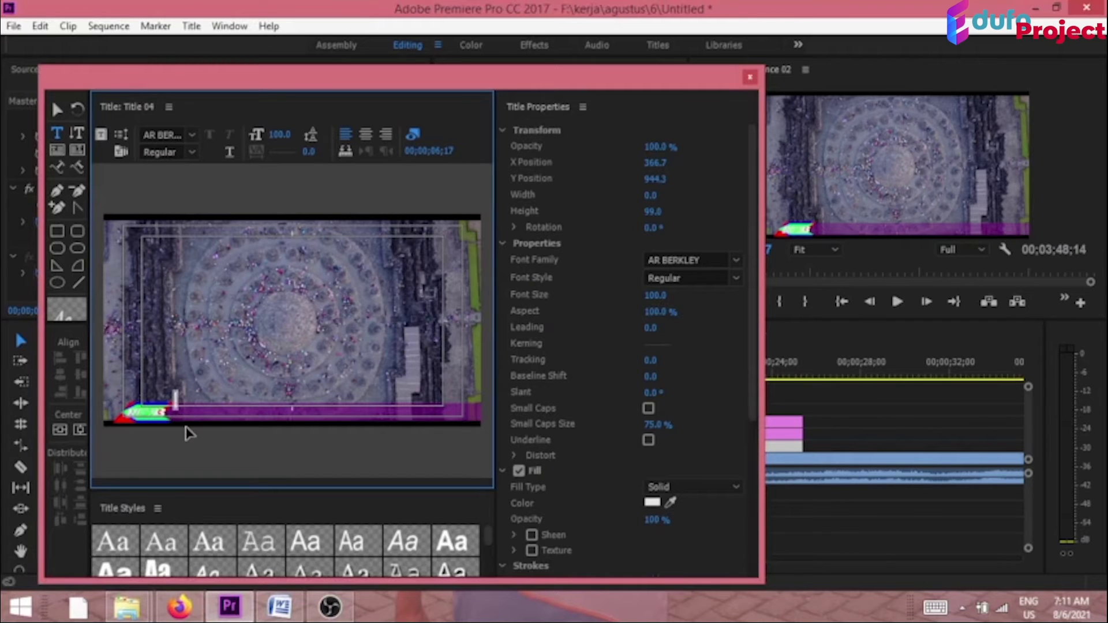
key(ctrl+v)
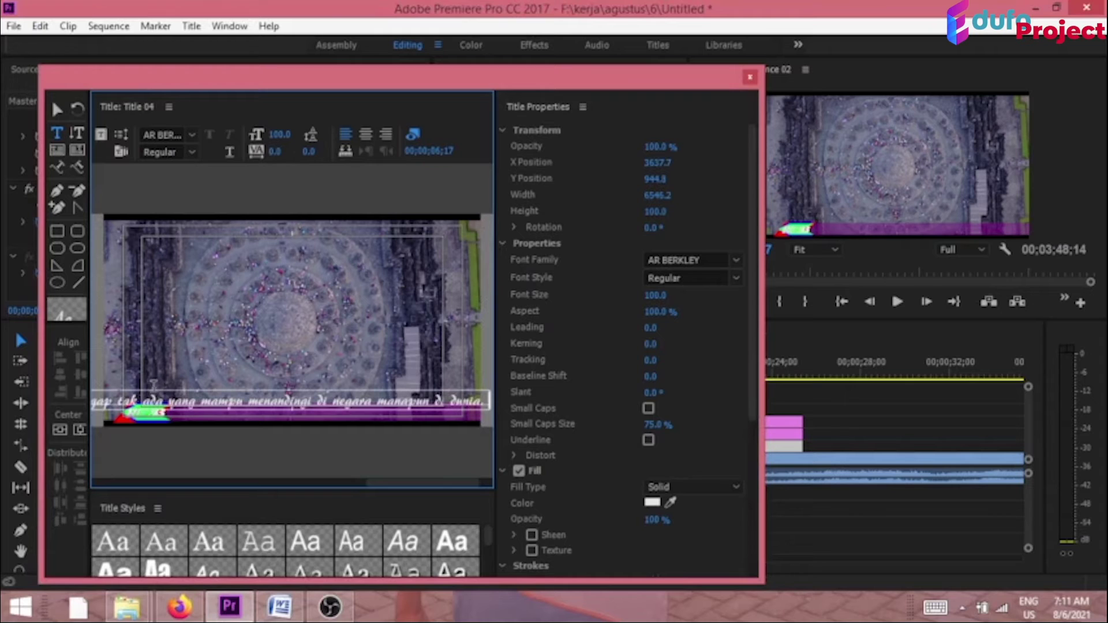
click(56, 109)
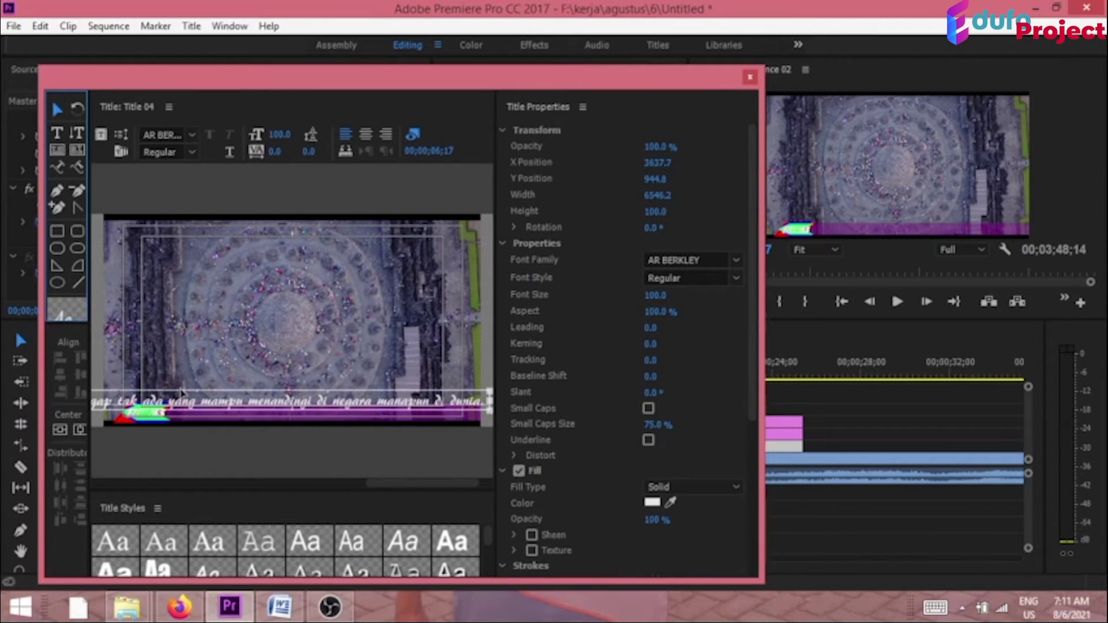
drag(180, 394, 206, 404)
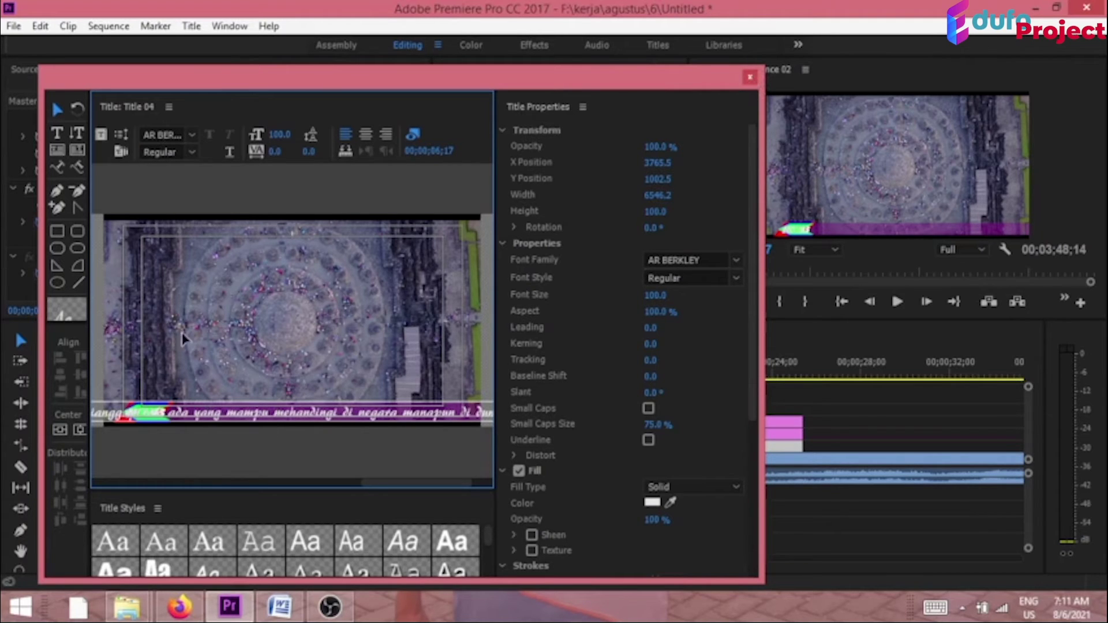
- Set the title to Crawl Left with Start Off Screen and End Off Screen enabled, and close the title editor
click(123, 135)
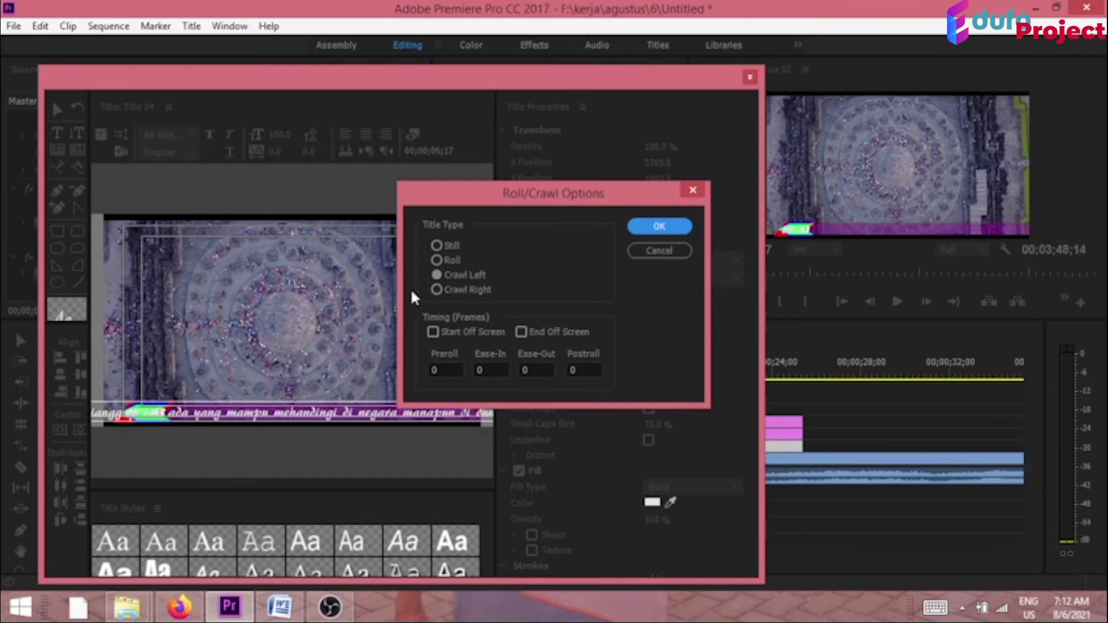
click(433, 332)
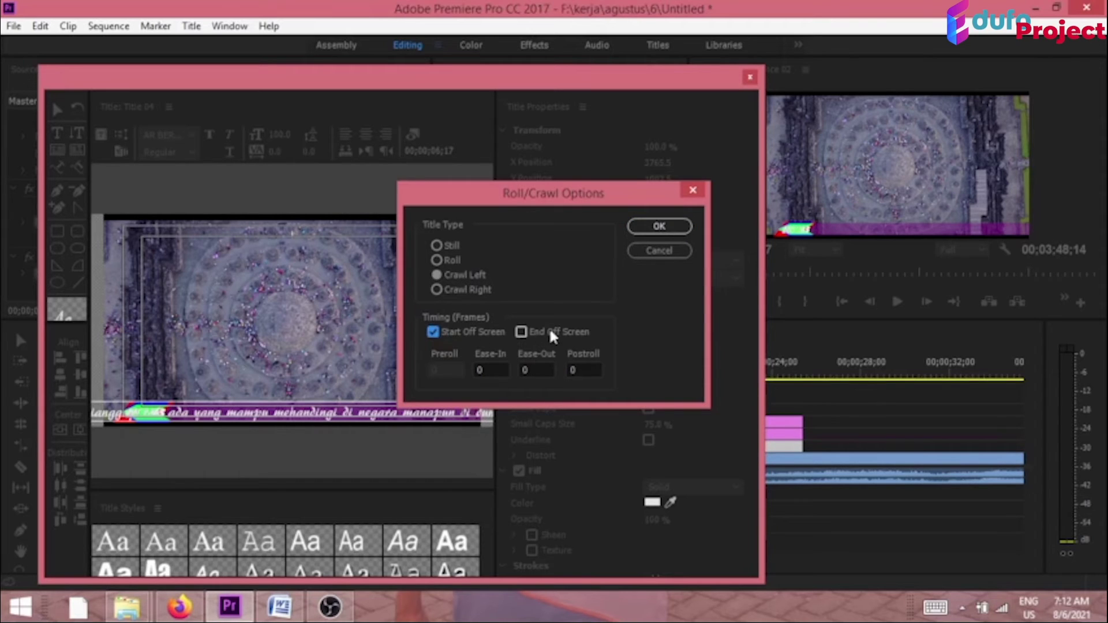
click(521, 332)
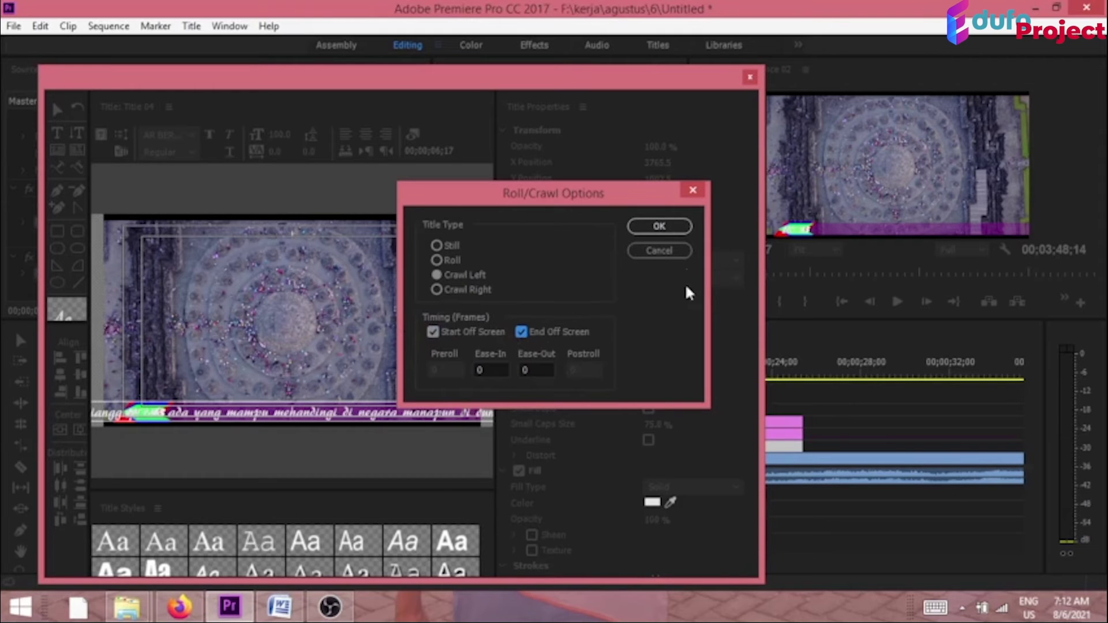
click(659, 226)
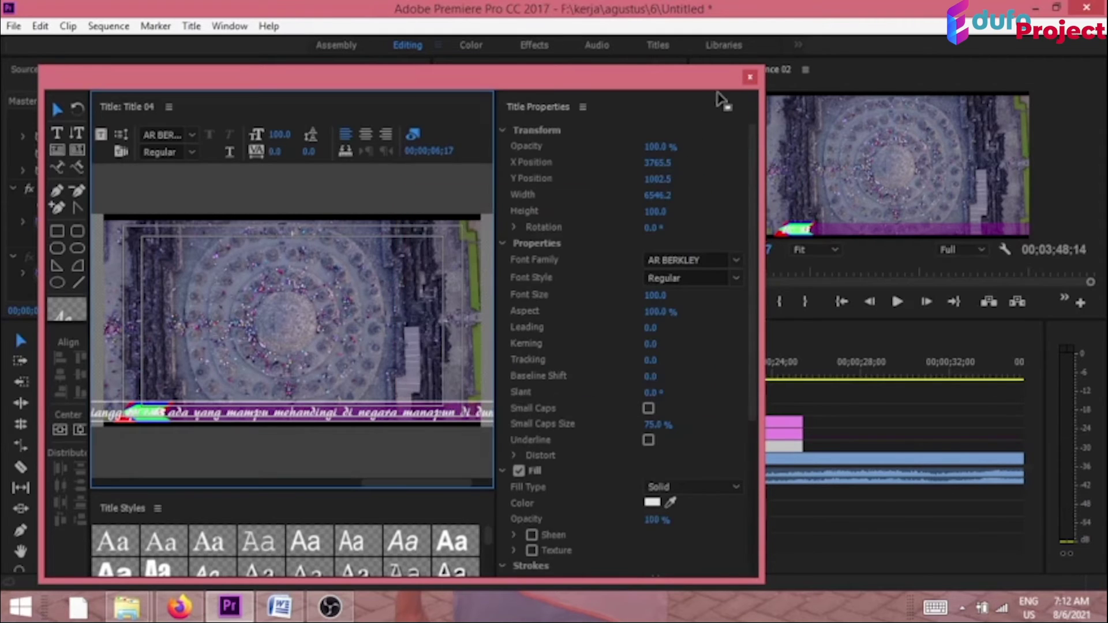
click(750, 76)
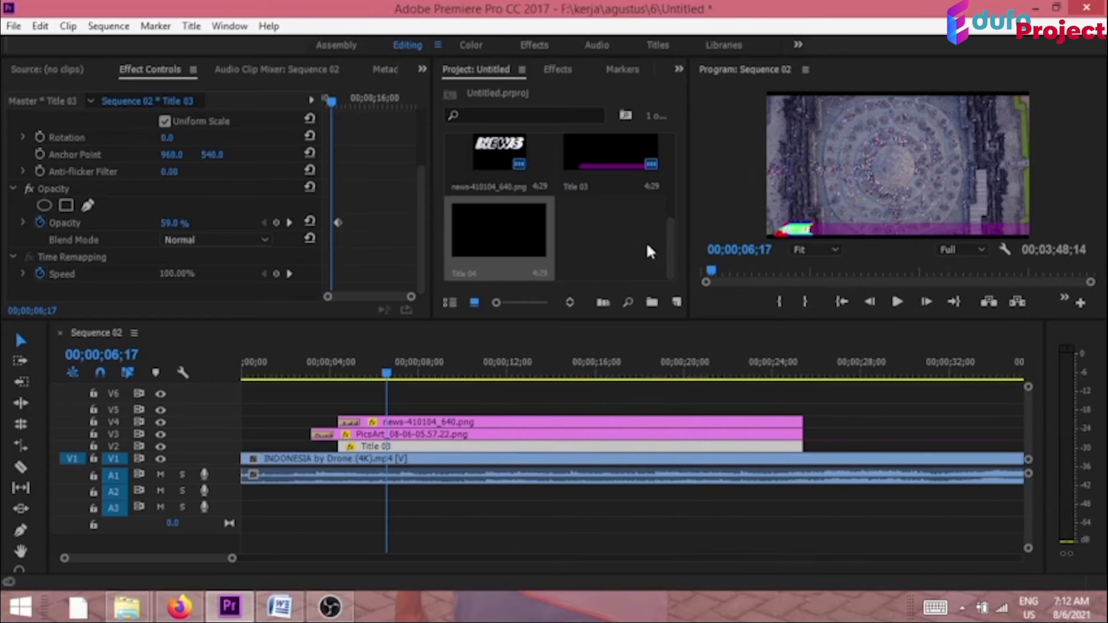
- Place the crawl title on V5 at 00;00;04;12 and extend it to end with the NEWS, arrow and purple bar clips
drag(495, 232, 354, 411)
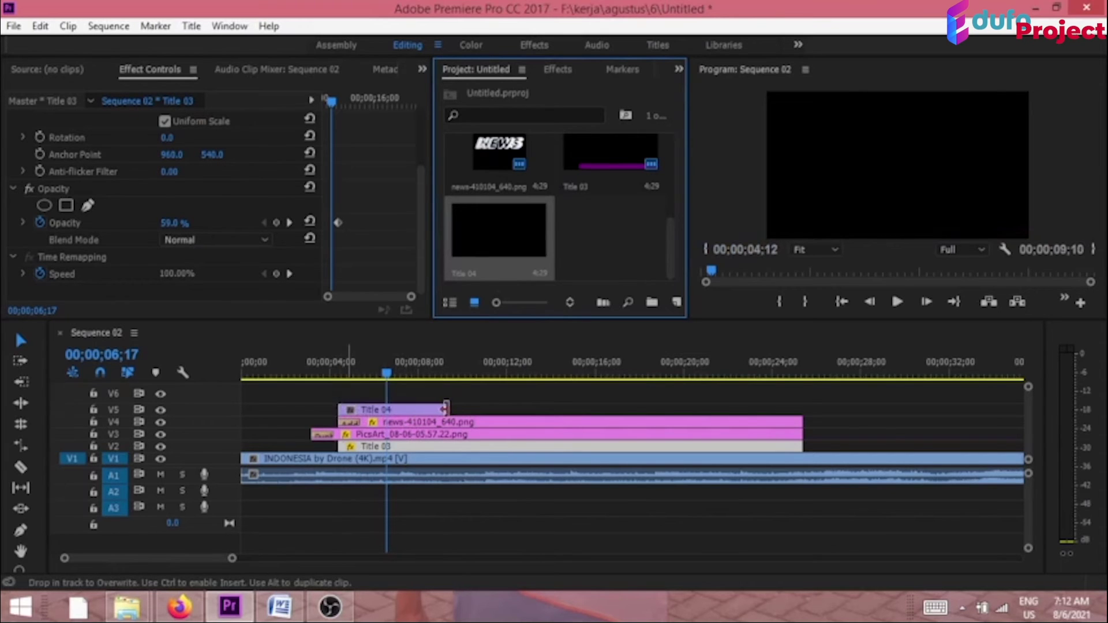
drag(445, 409, 793, 412)
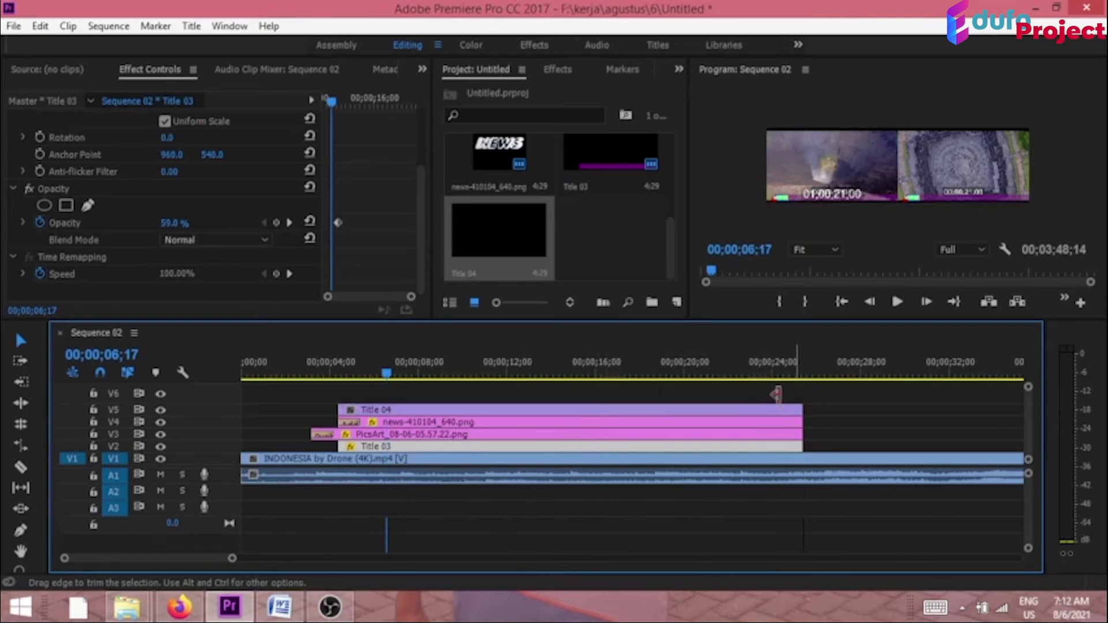
- Play back from about 00;00;02;00 and scrub to 00;00;15;16 to check how the crawling text runs over the bar
drag(381, 362, 281, 359)
key(space)
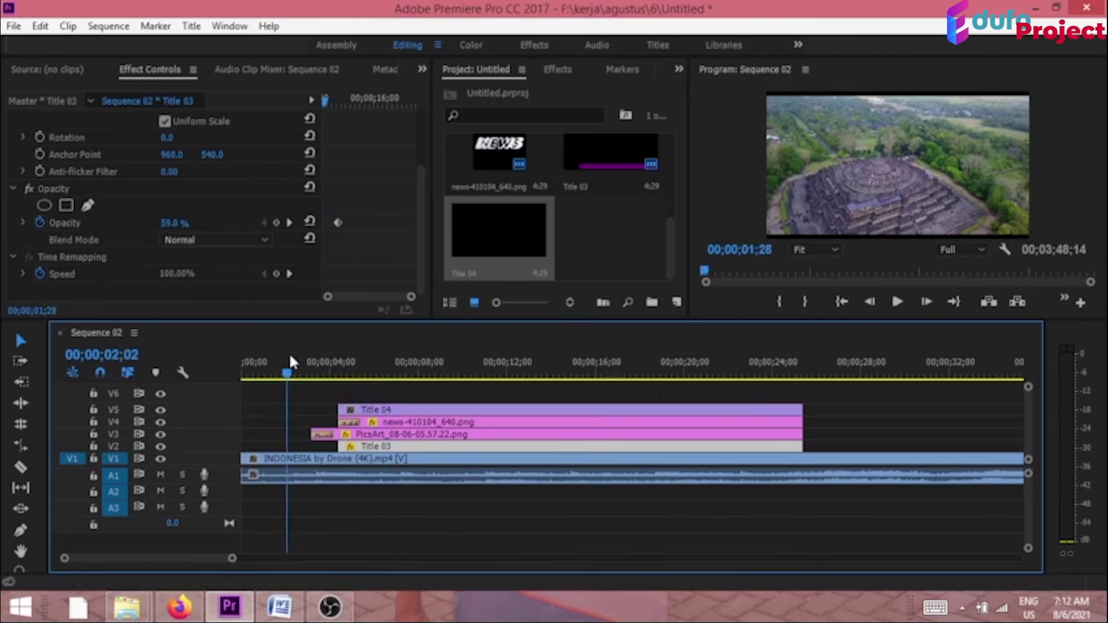
click(402, 369)
drag(464, 376, 588, 383)
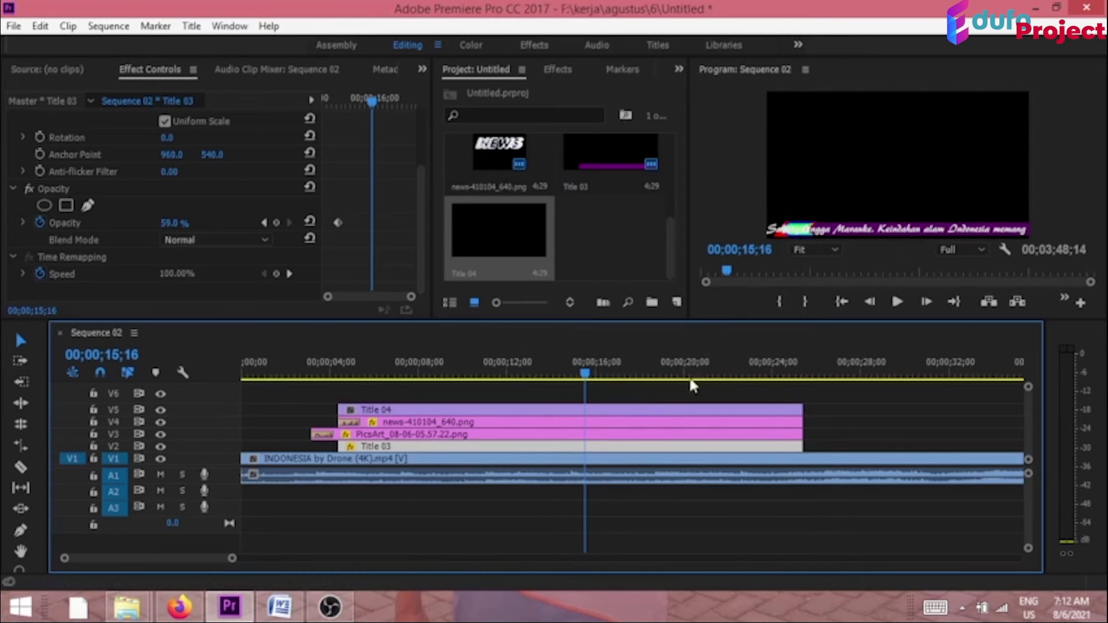
- Set the crawl title clip's horizontal position to 1306 and preview the sequence from 00;00;03;24
click(667, 412)
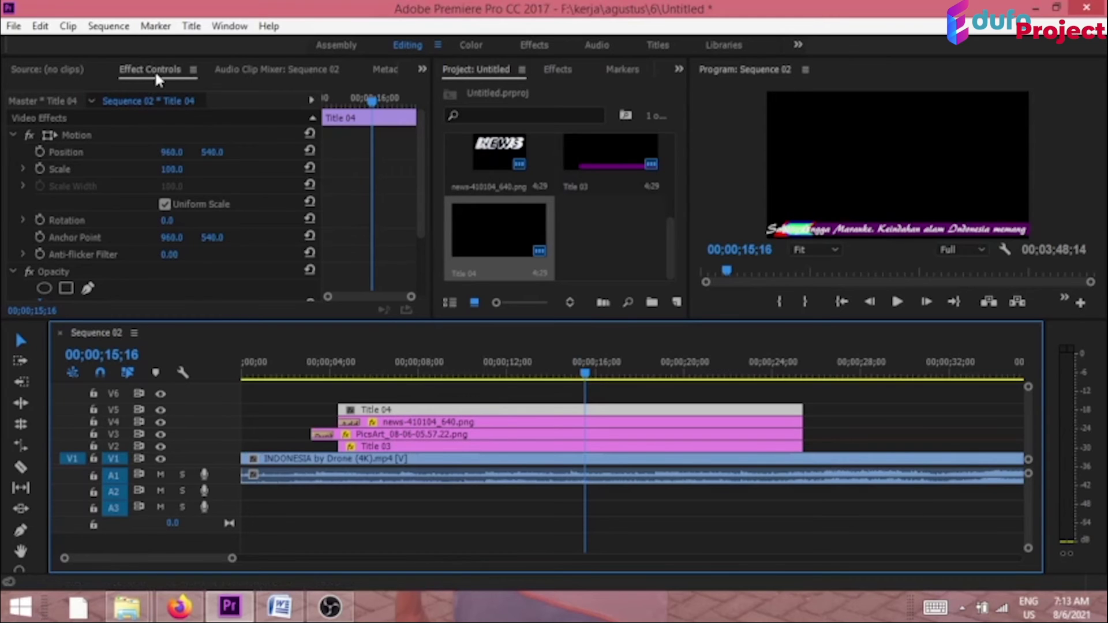
mouse_move(417, 146)
mouse_down()
mouse_move(417, 180)
mouse_move(434, 148)
mouse_up()
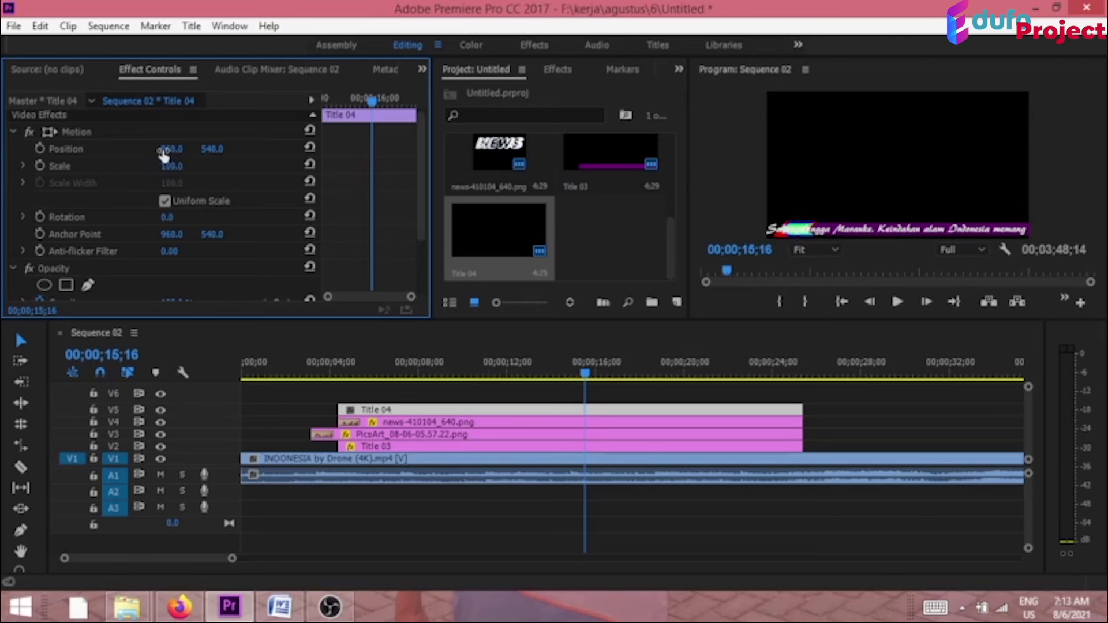
drag(164, 153, 362, 153)
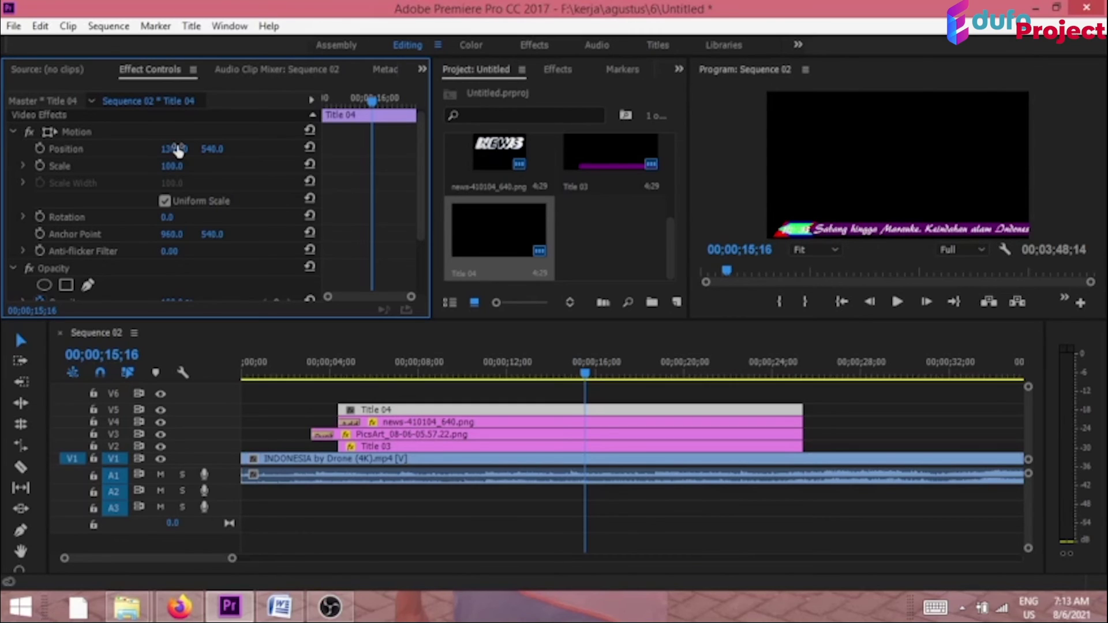
drag(456, 372, 327, 373)
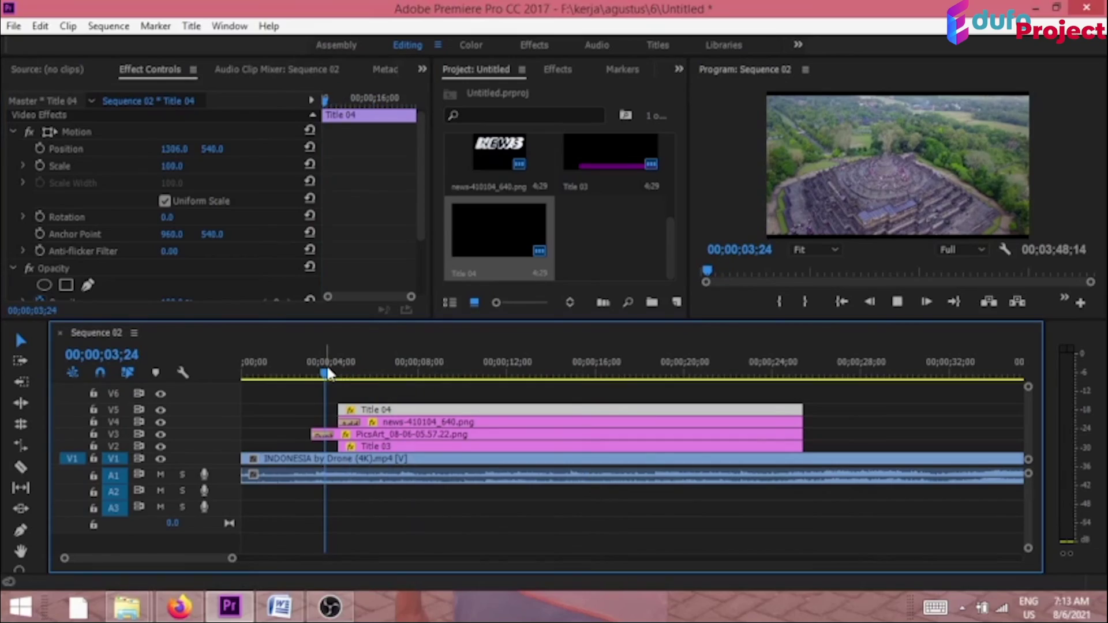
key(space)
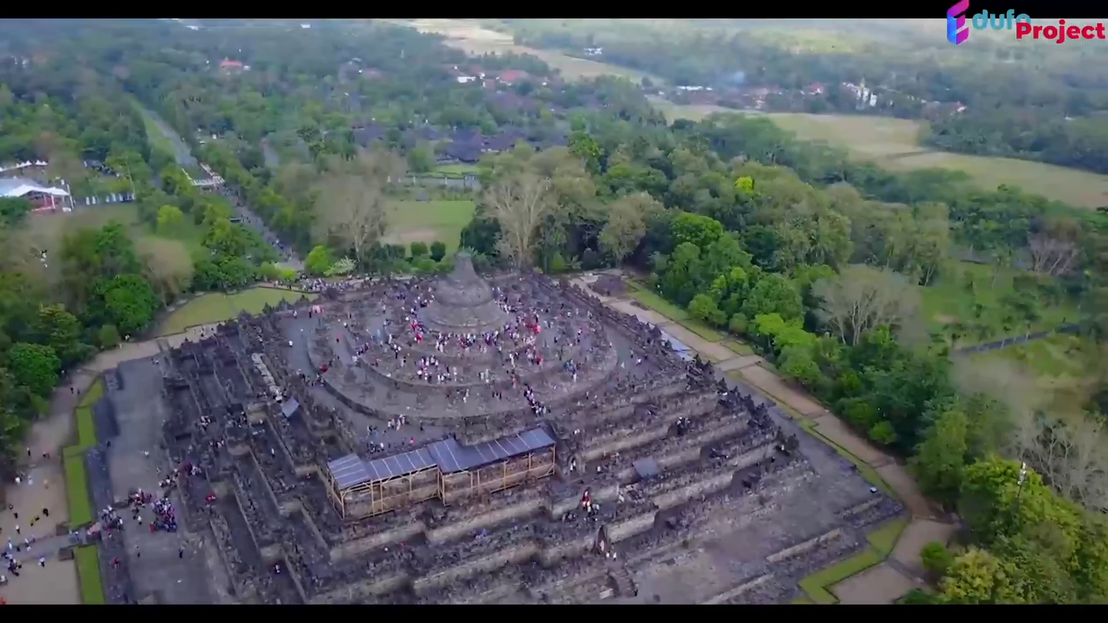